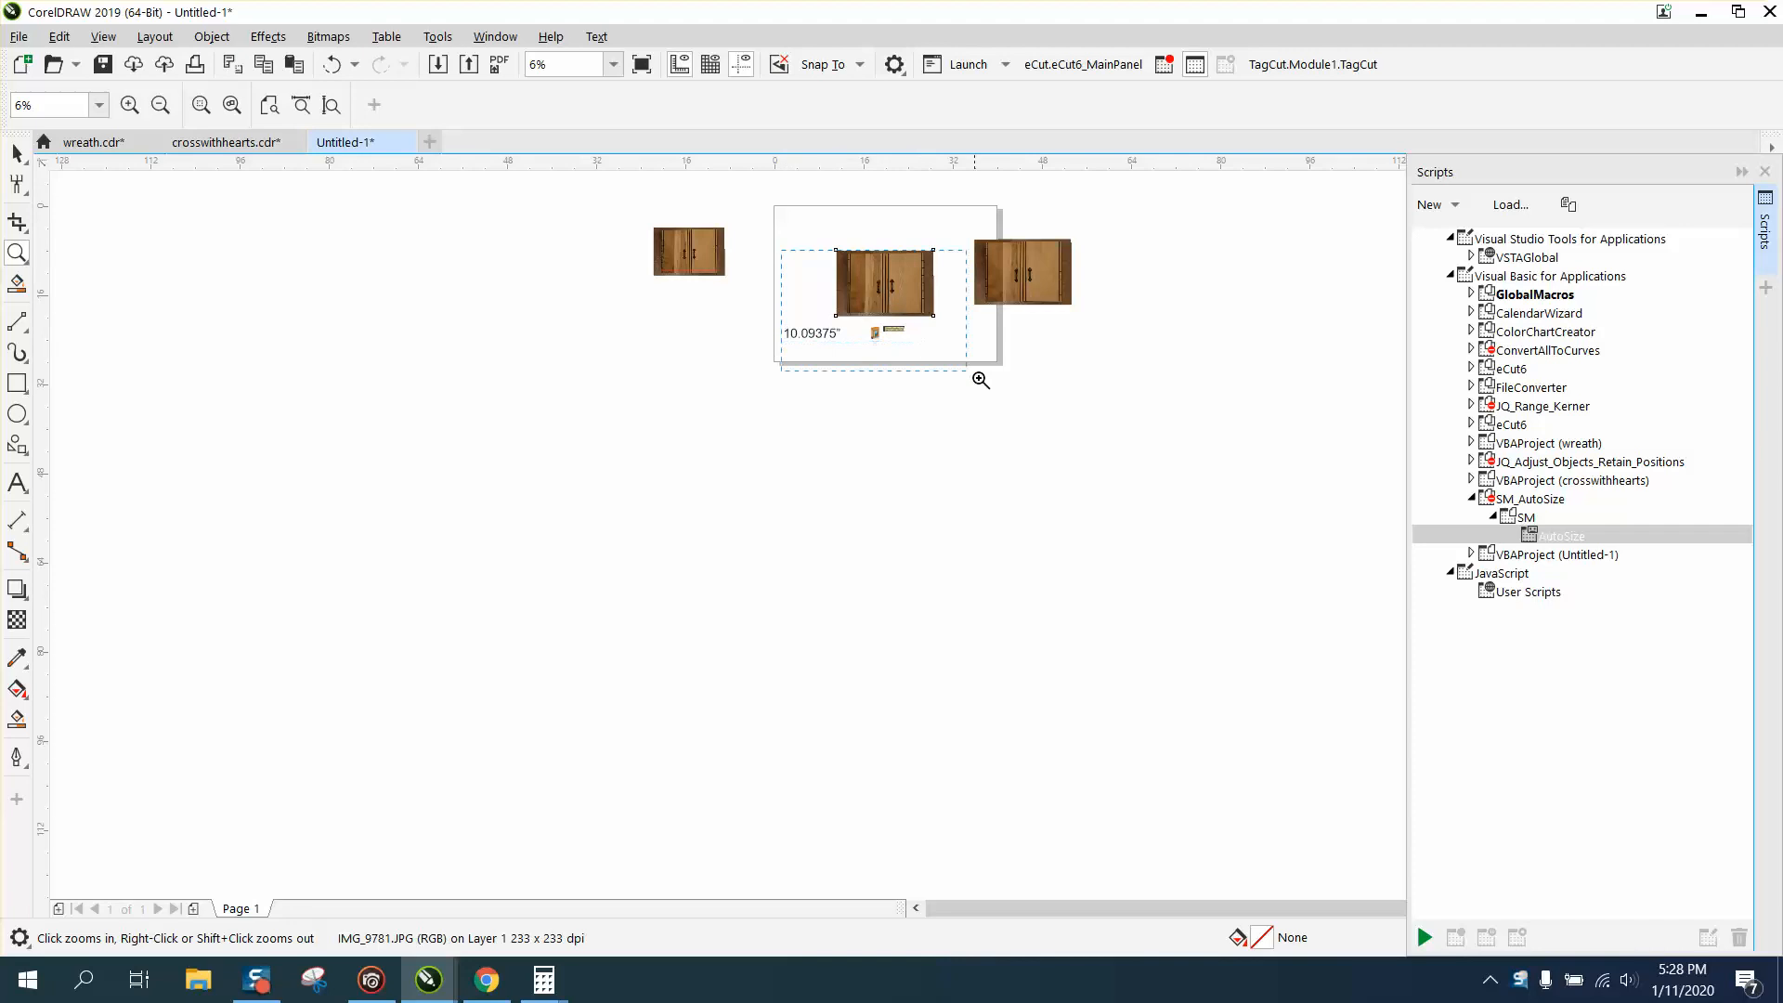
# Draw a two-point line about 13.76 in long across the cabinet's full width near its bottom edge in the middle photo.
pyautogui.rightClick(686, 394)
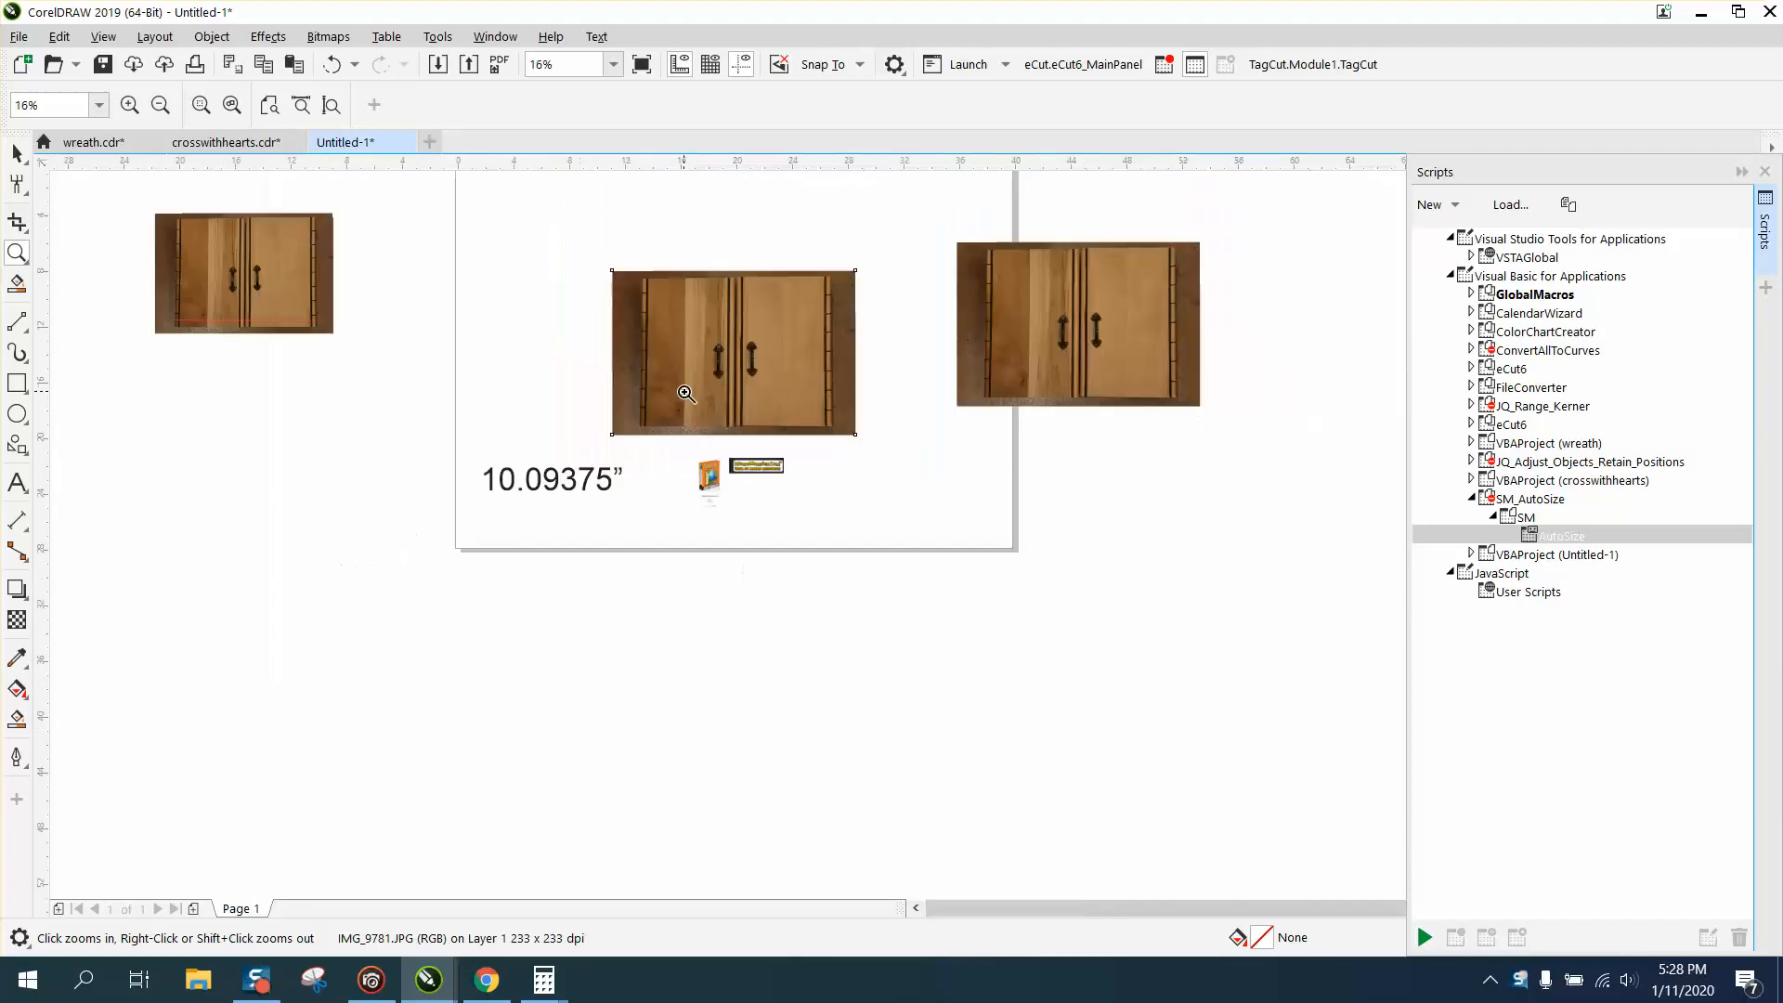
pyautogui.moveTo(465, 239); pyautogui.dragTo(1021, 583)
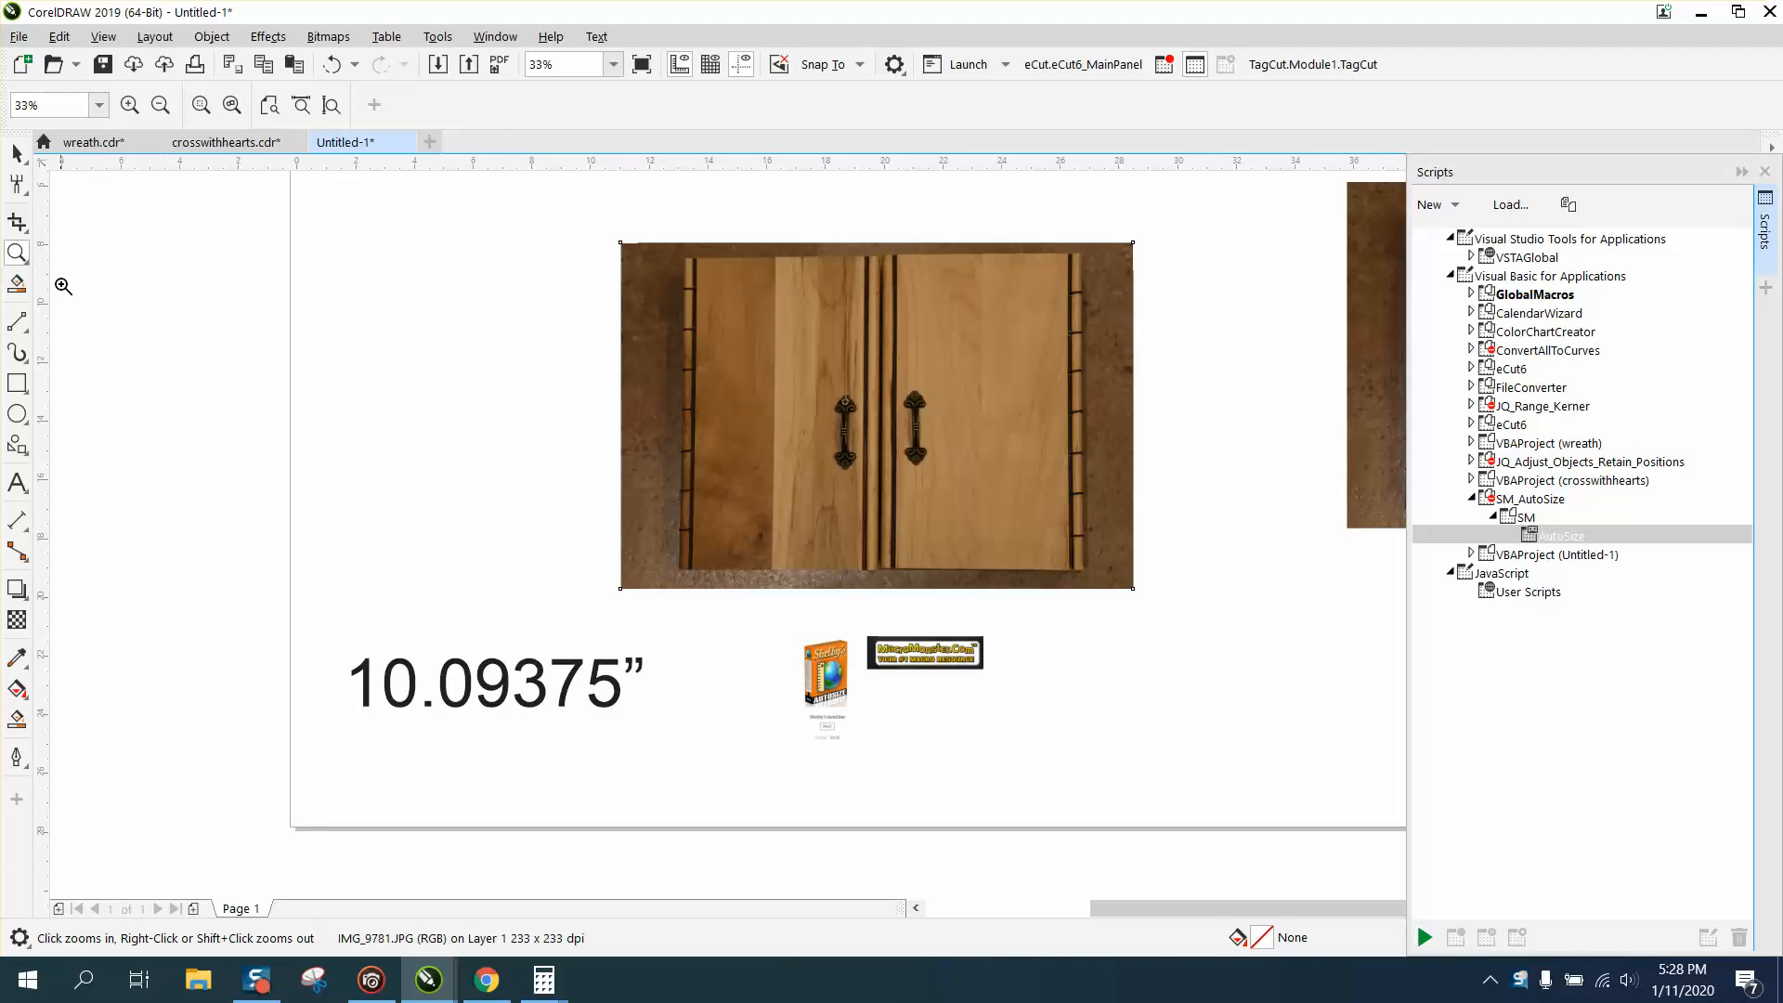
pyautogui.click(25, 327)
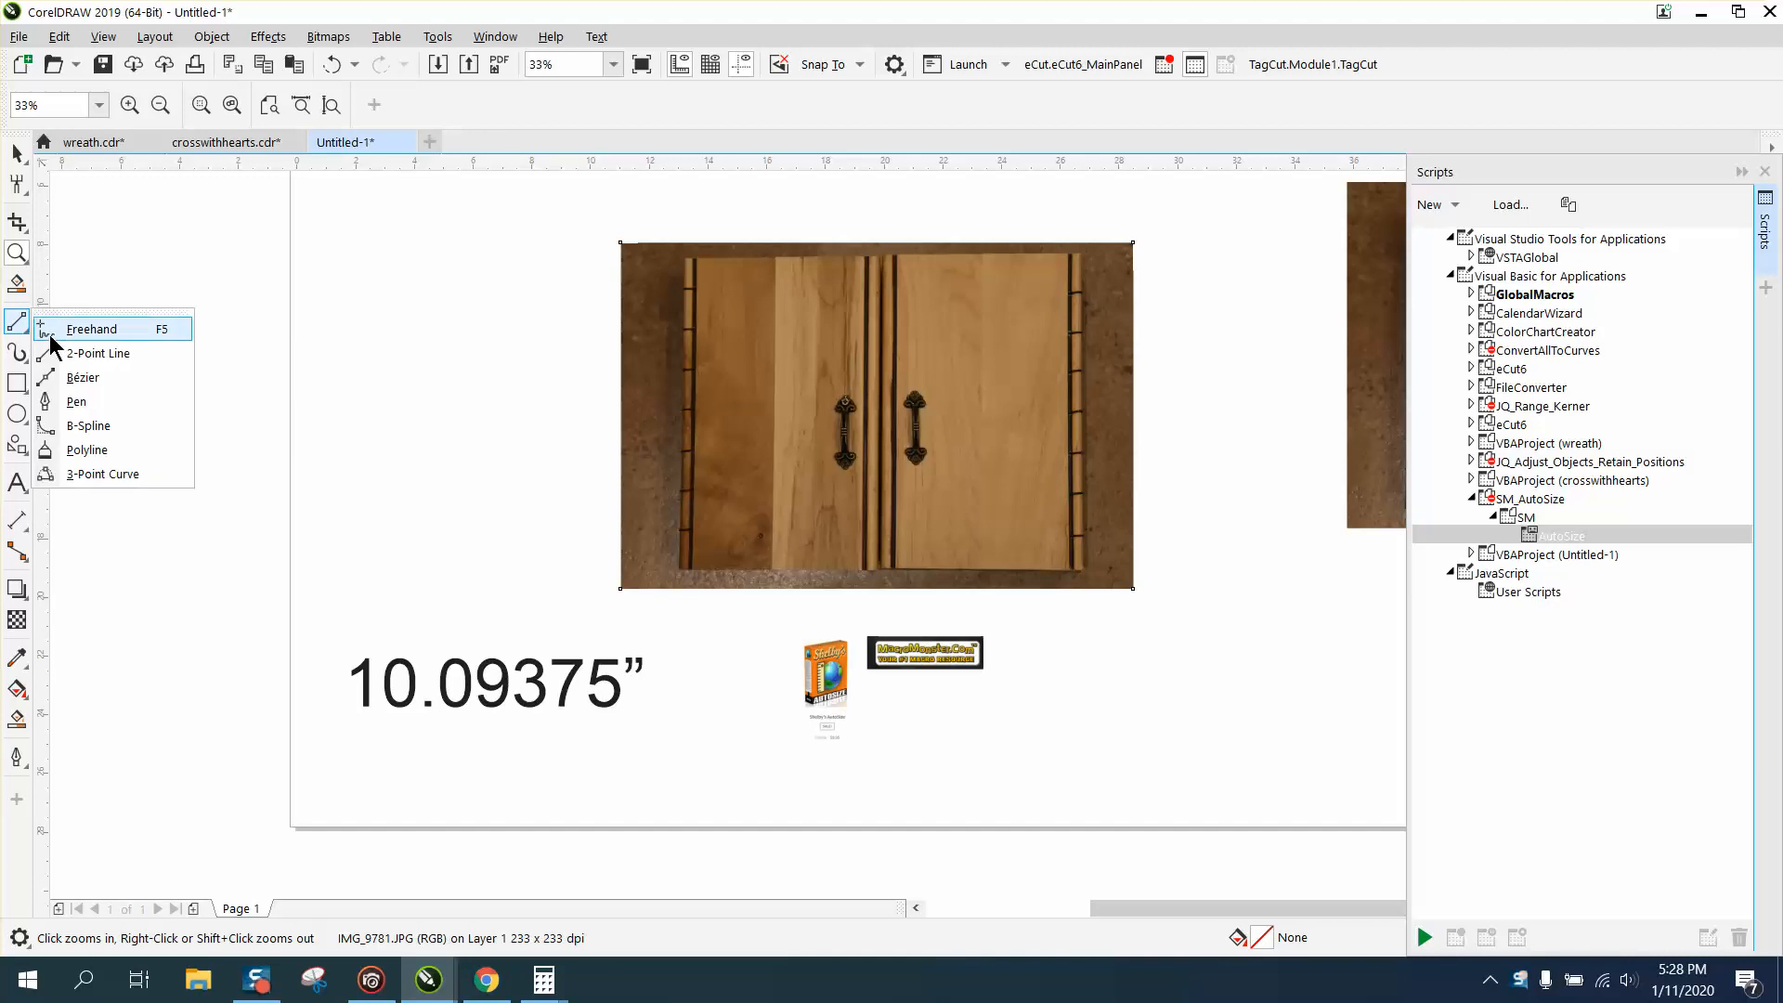
pyautogui.click(82, 353)
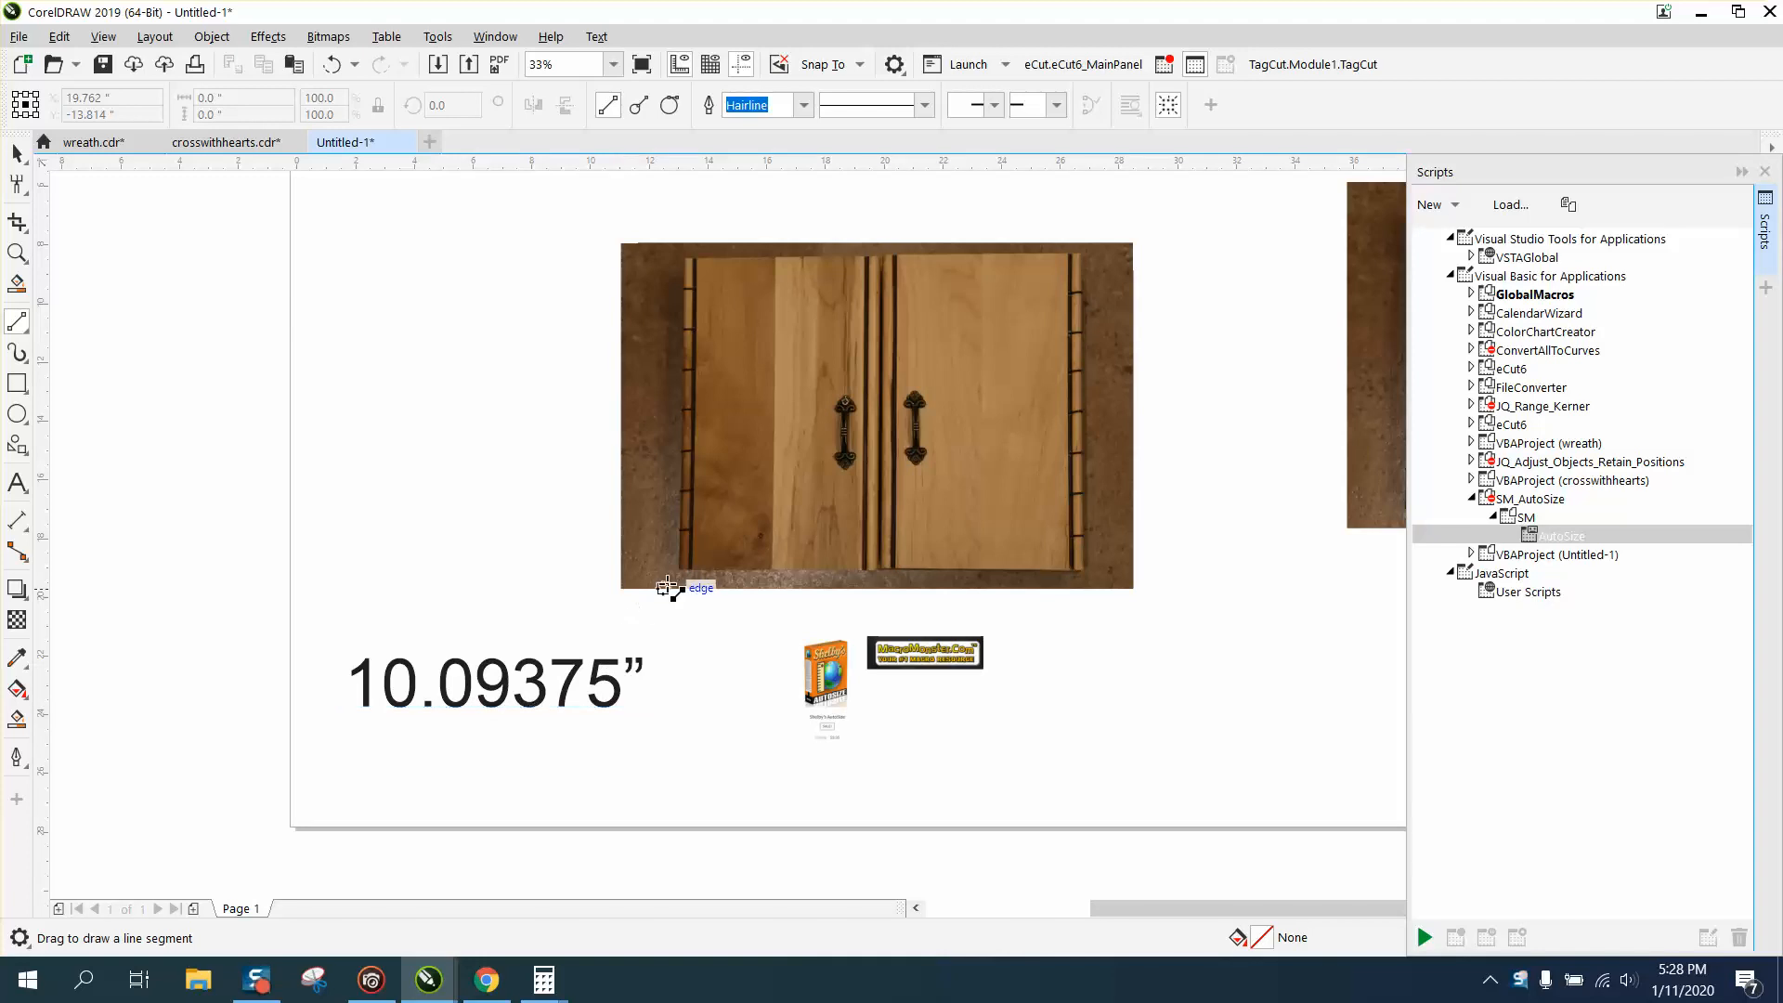
pyautogui.click(17, 252)
pyautogui.moveTo(621, 481); pyautogui.dragTo(1103, 601)
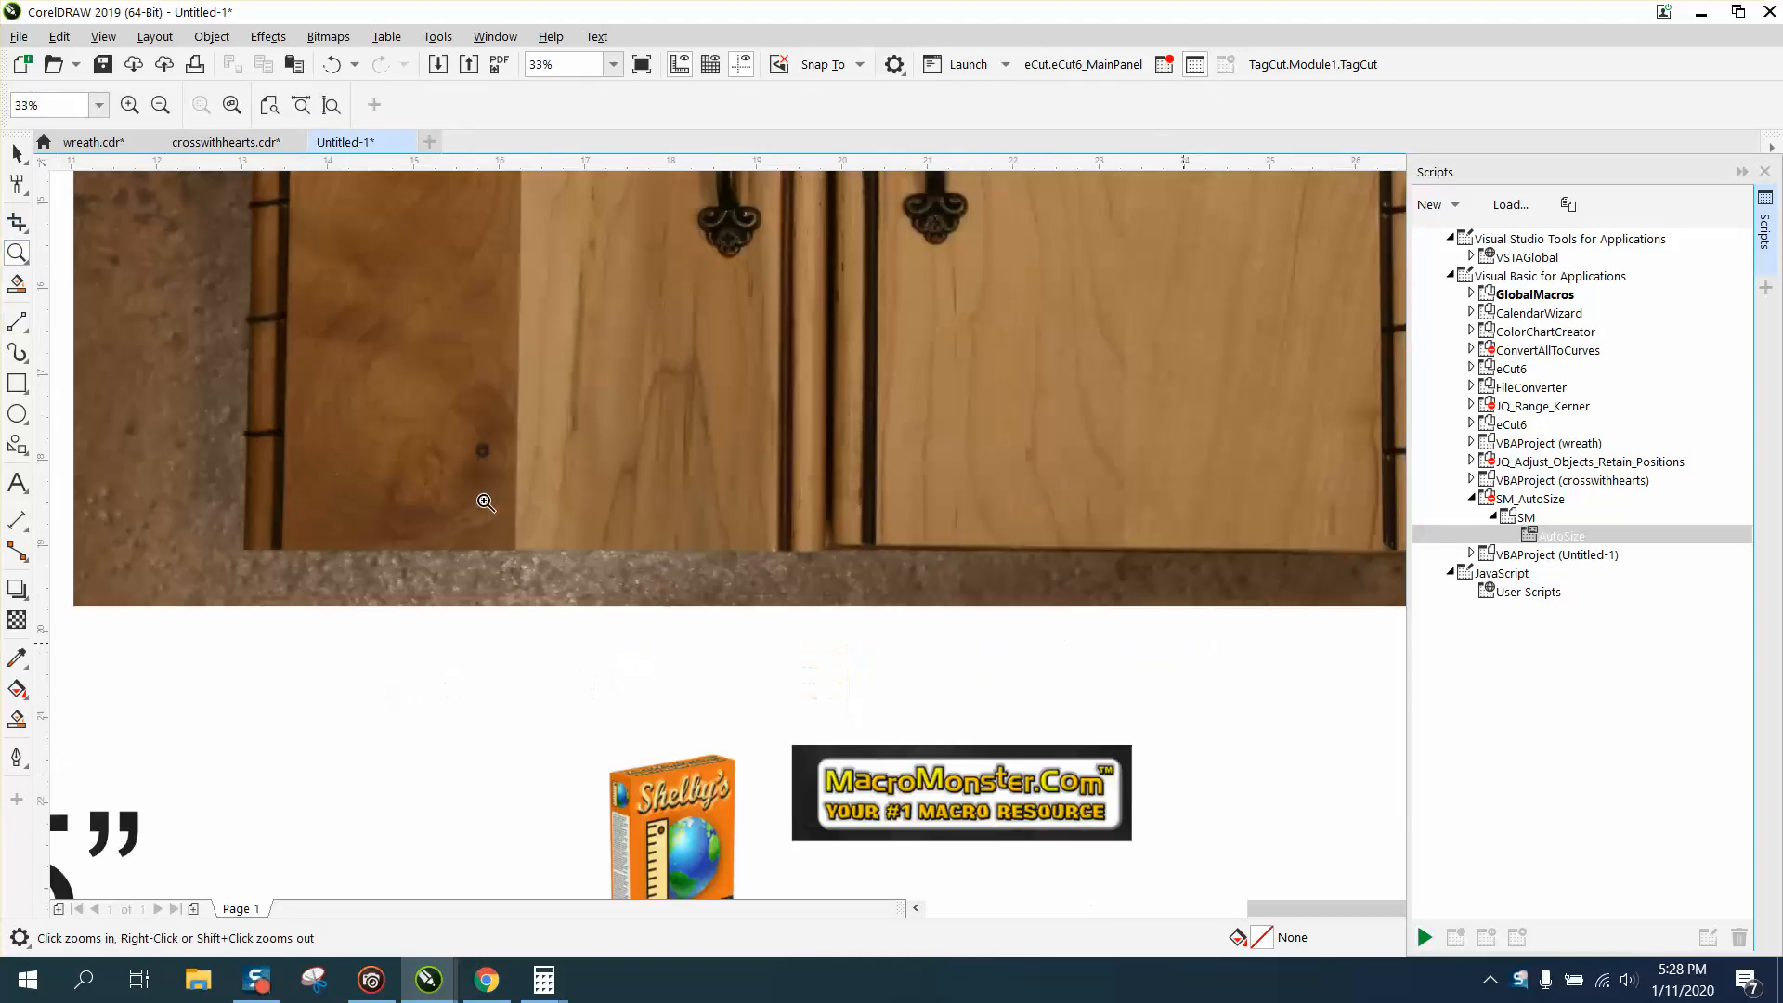
pyautogui.rightClick(415, 393)
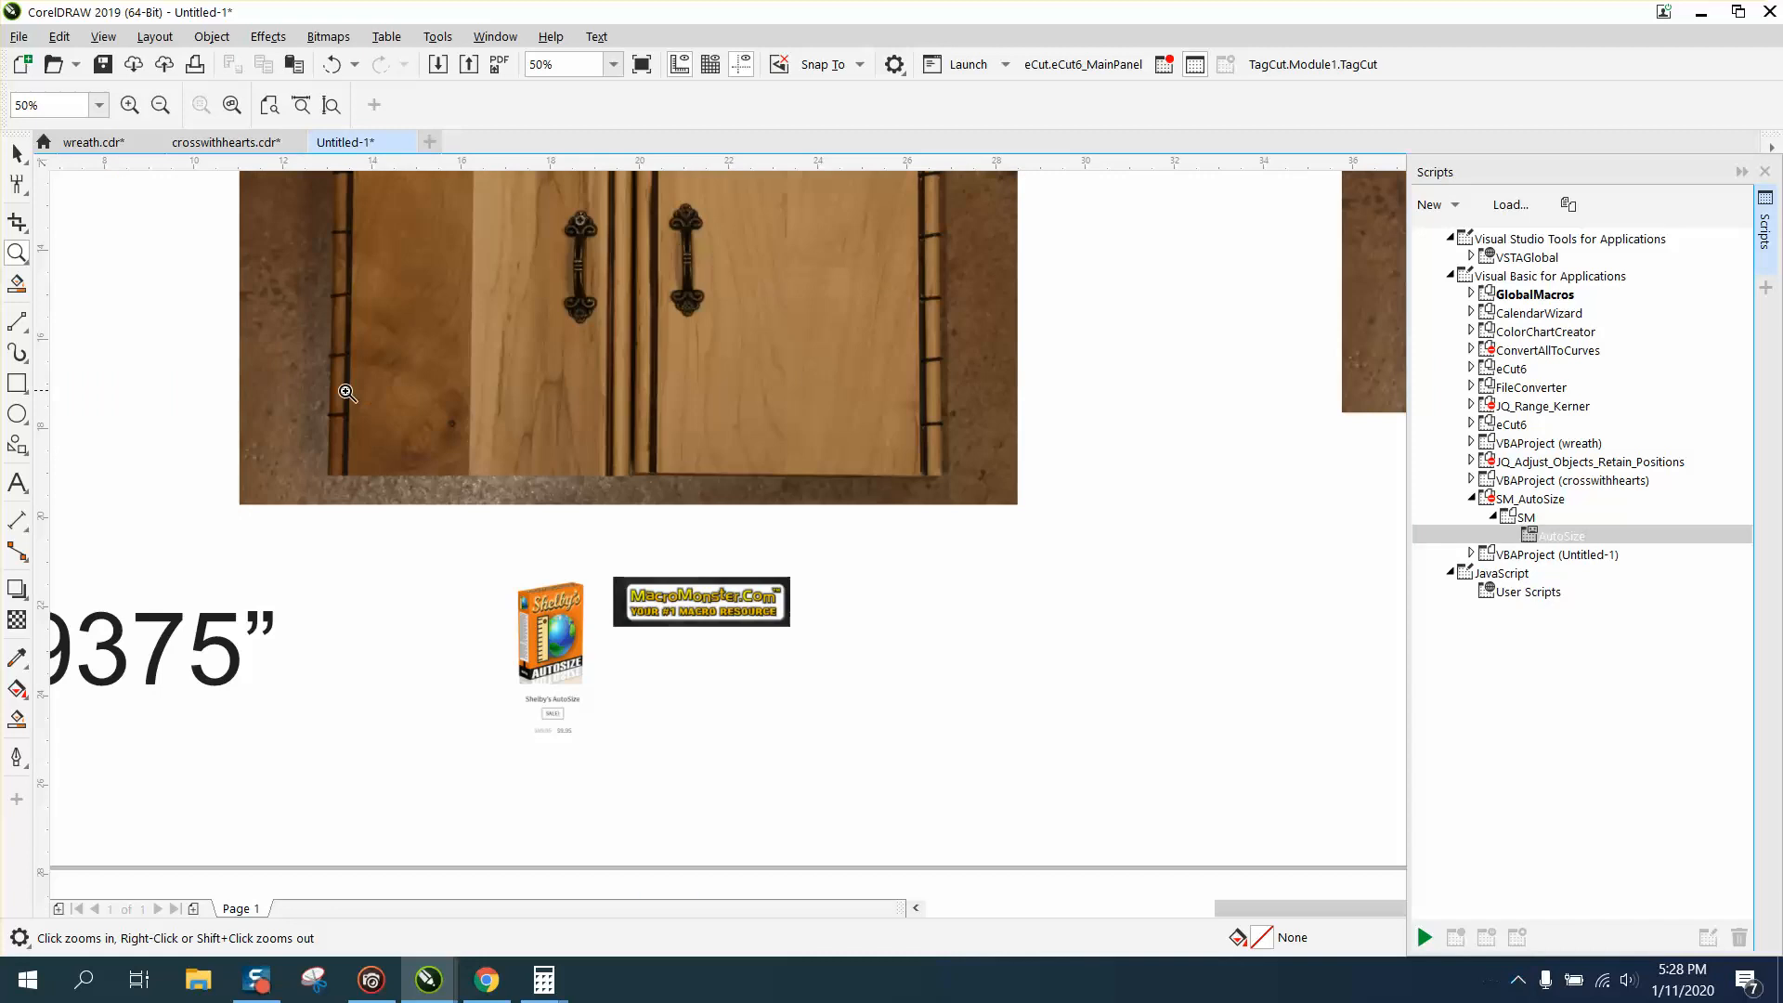
pyautogui.scroll(-2, 995, 536)
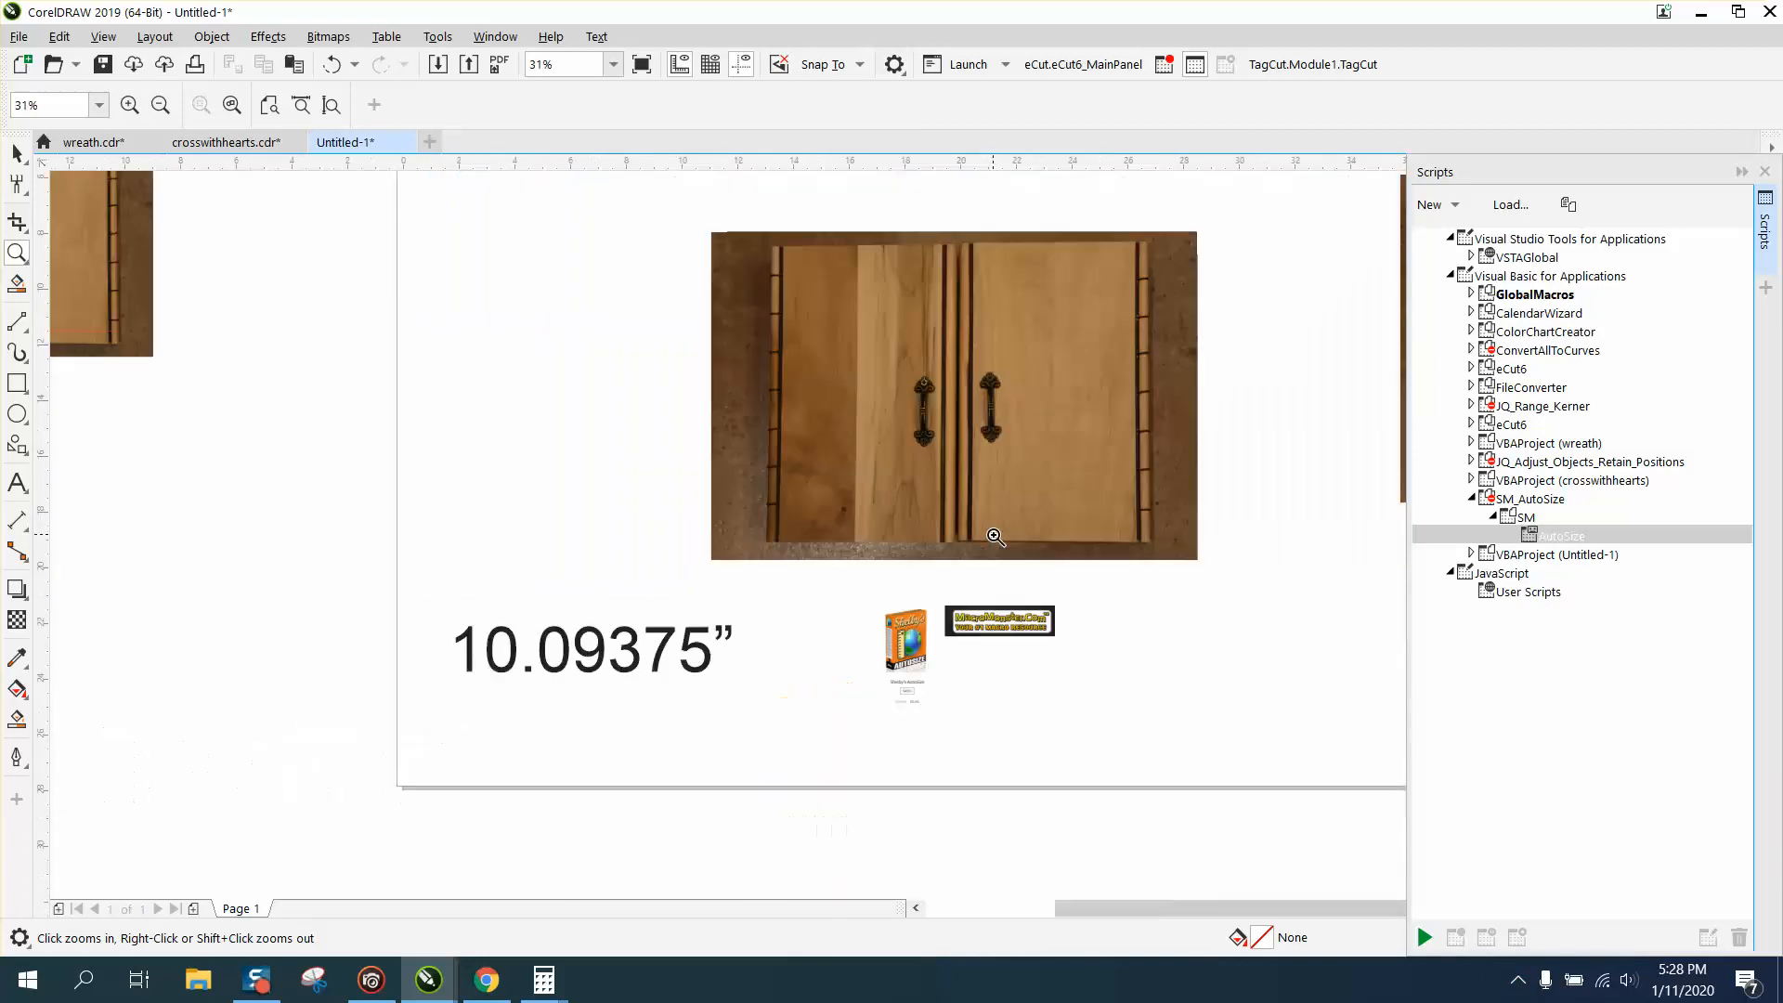
pyautogui.moveTo(669, 450); pyautogui.dragTo(1402, 649)
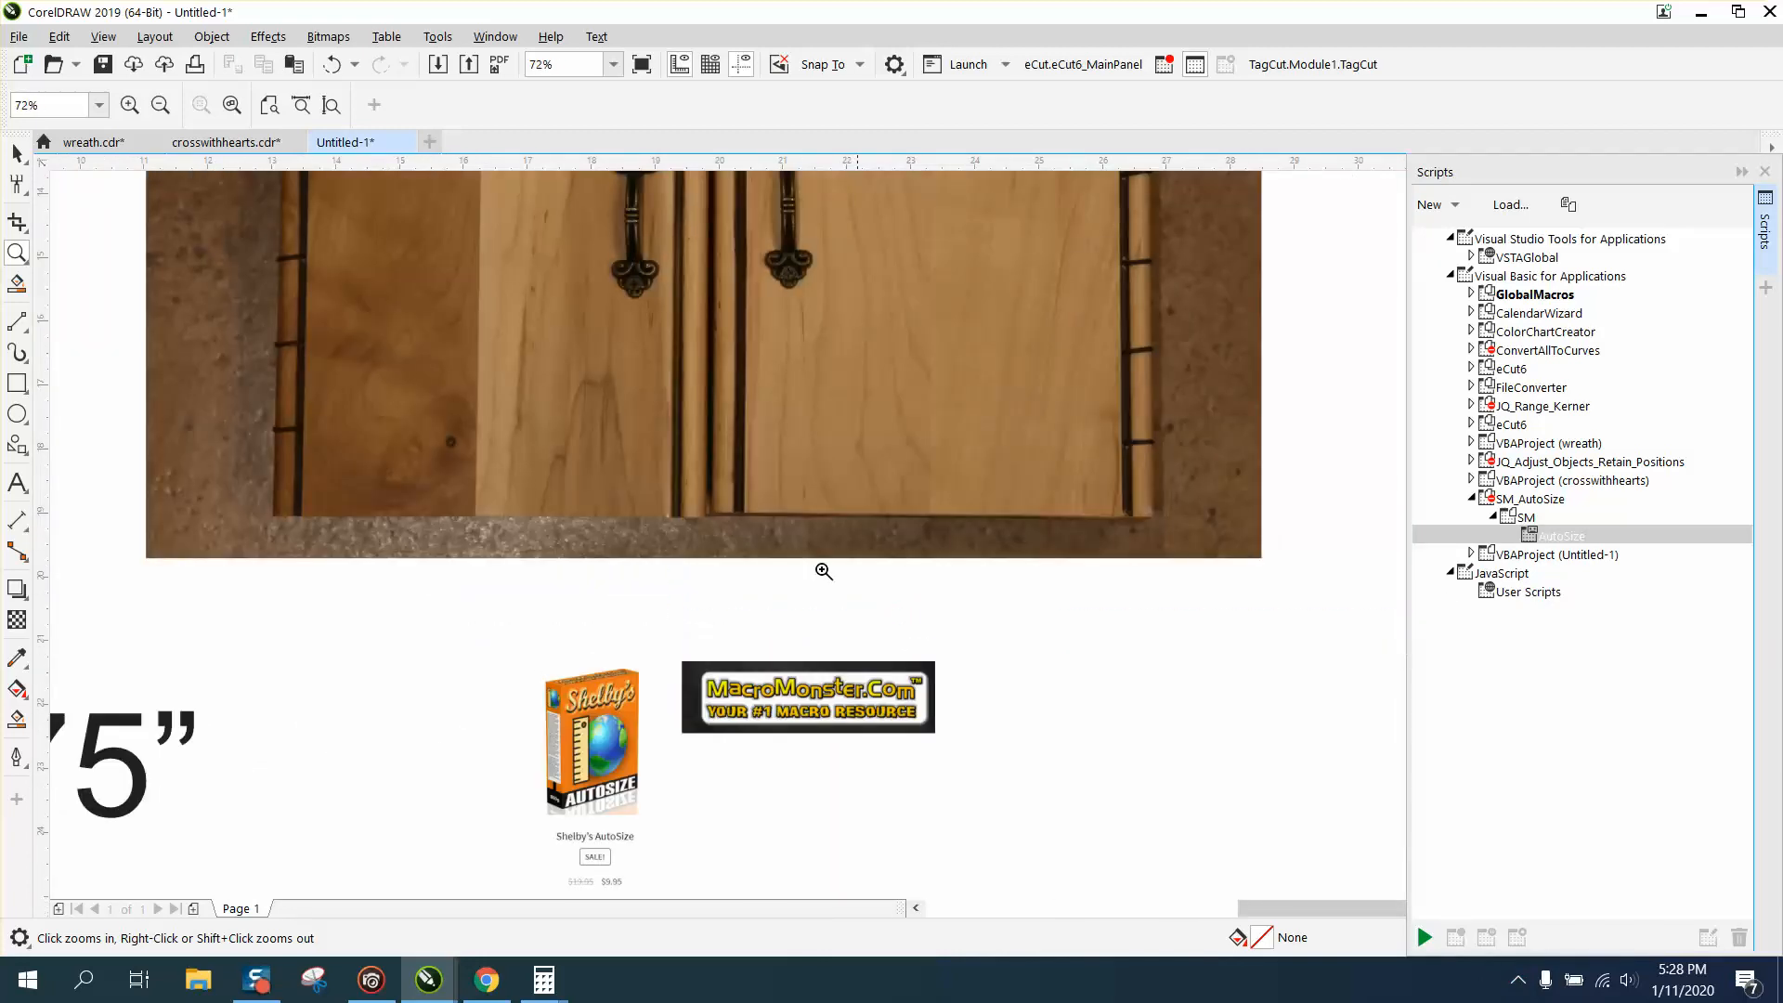
pyautogui.click(26, 332)
pyautogui.click(83, 353)
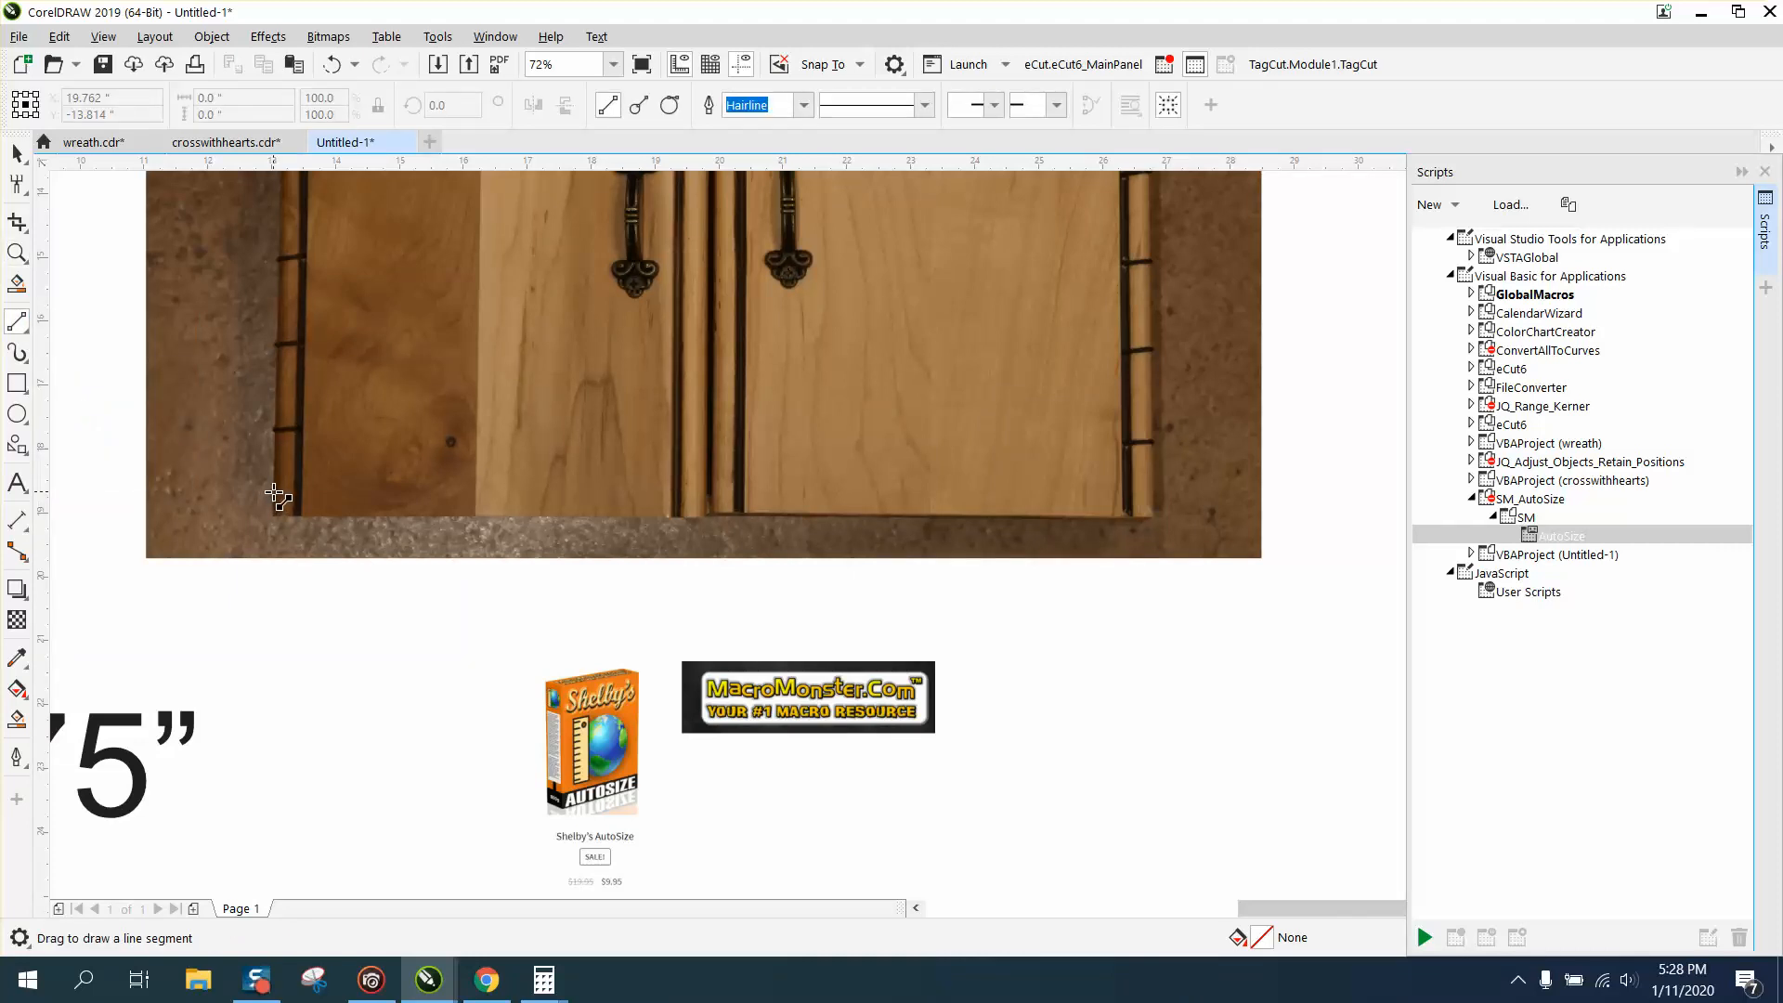
pyautogui.moveTo(274, 492); pyautogui.dragTo(1154, 492)
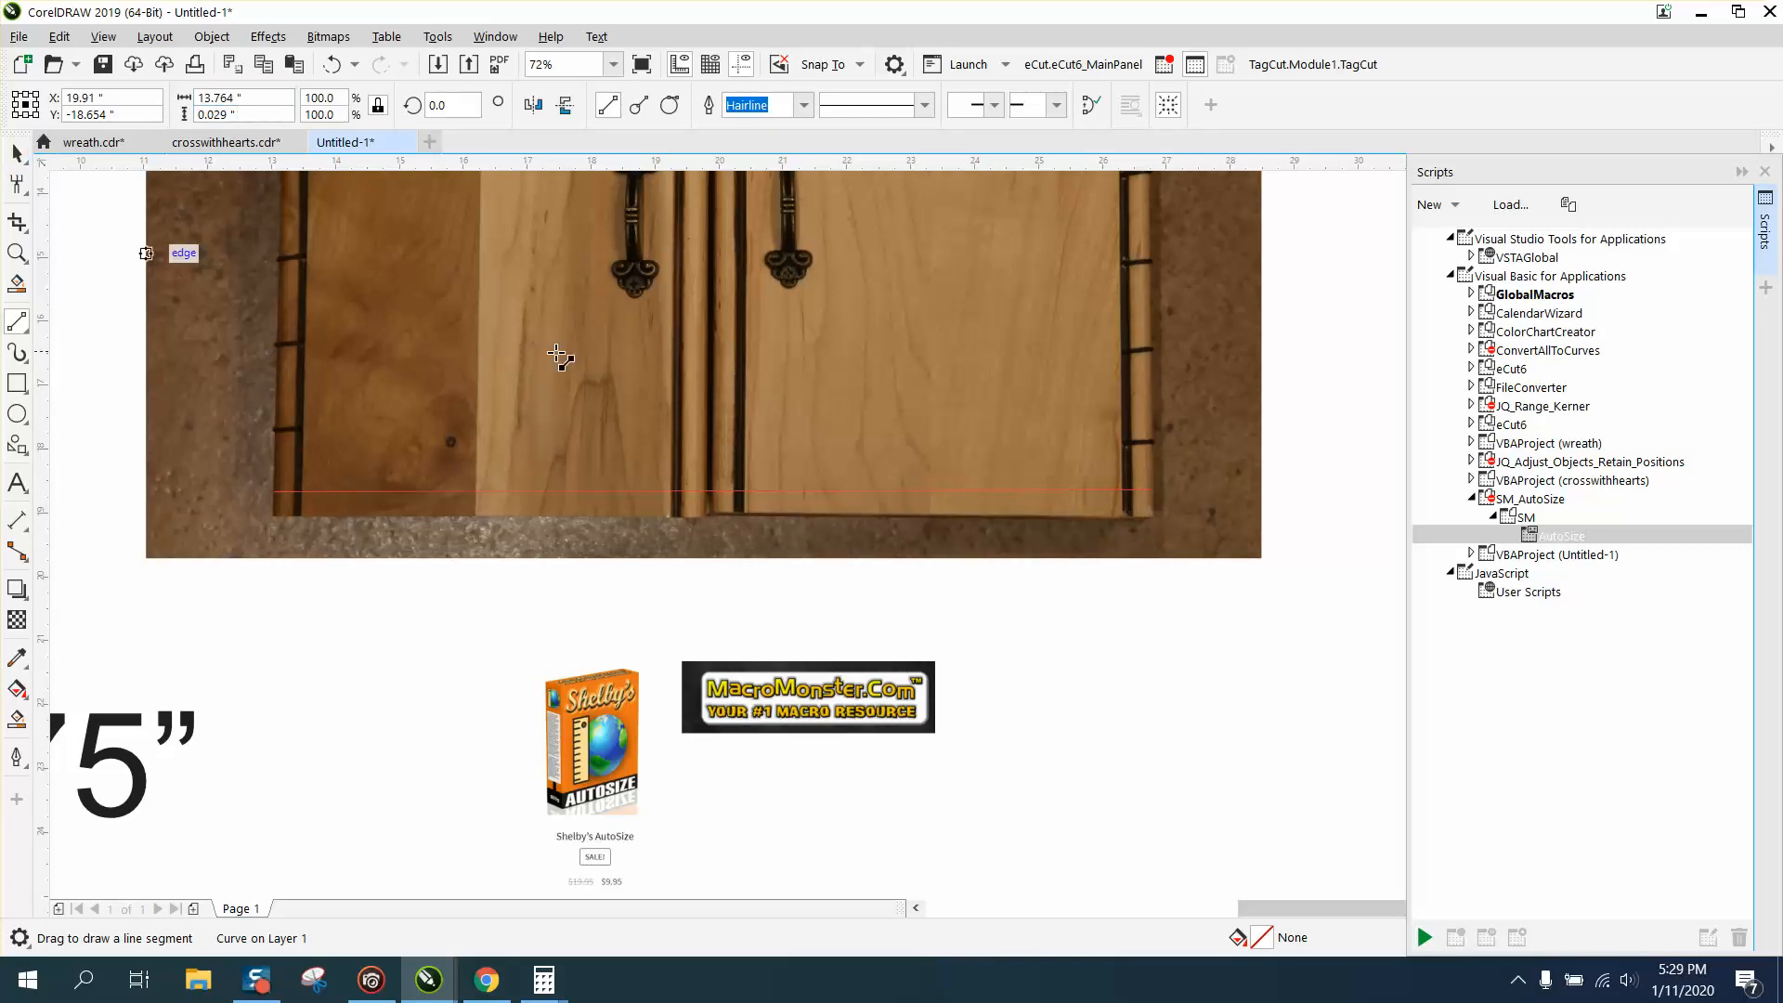
# Select the photo together with its line and run the AutoSize macro on them with a size of 10.09375 in.
pyautogui.click(17, 154)
pyautogui.scroll(-2, 1281, 846)
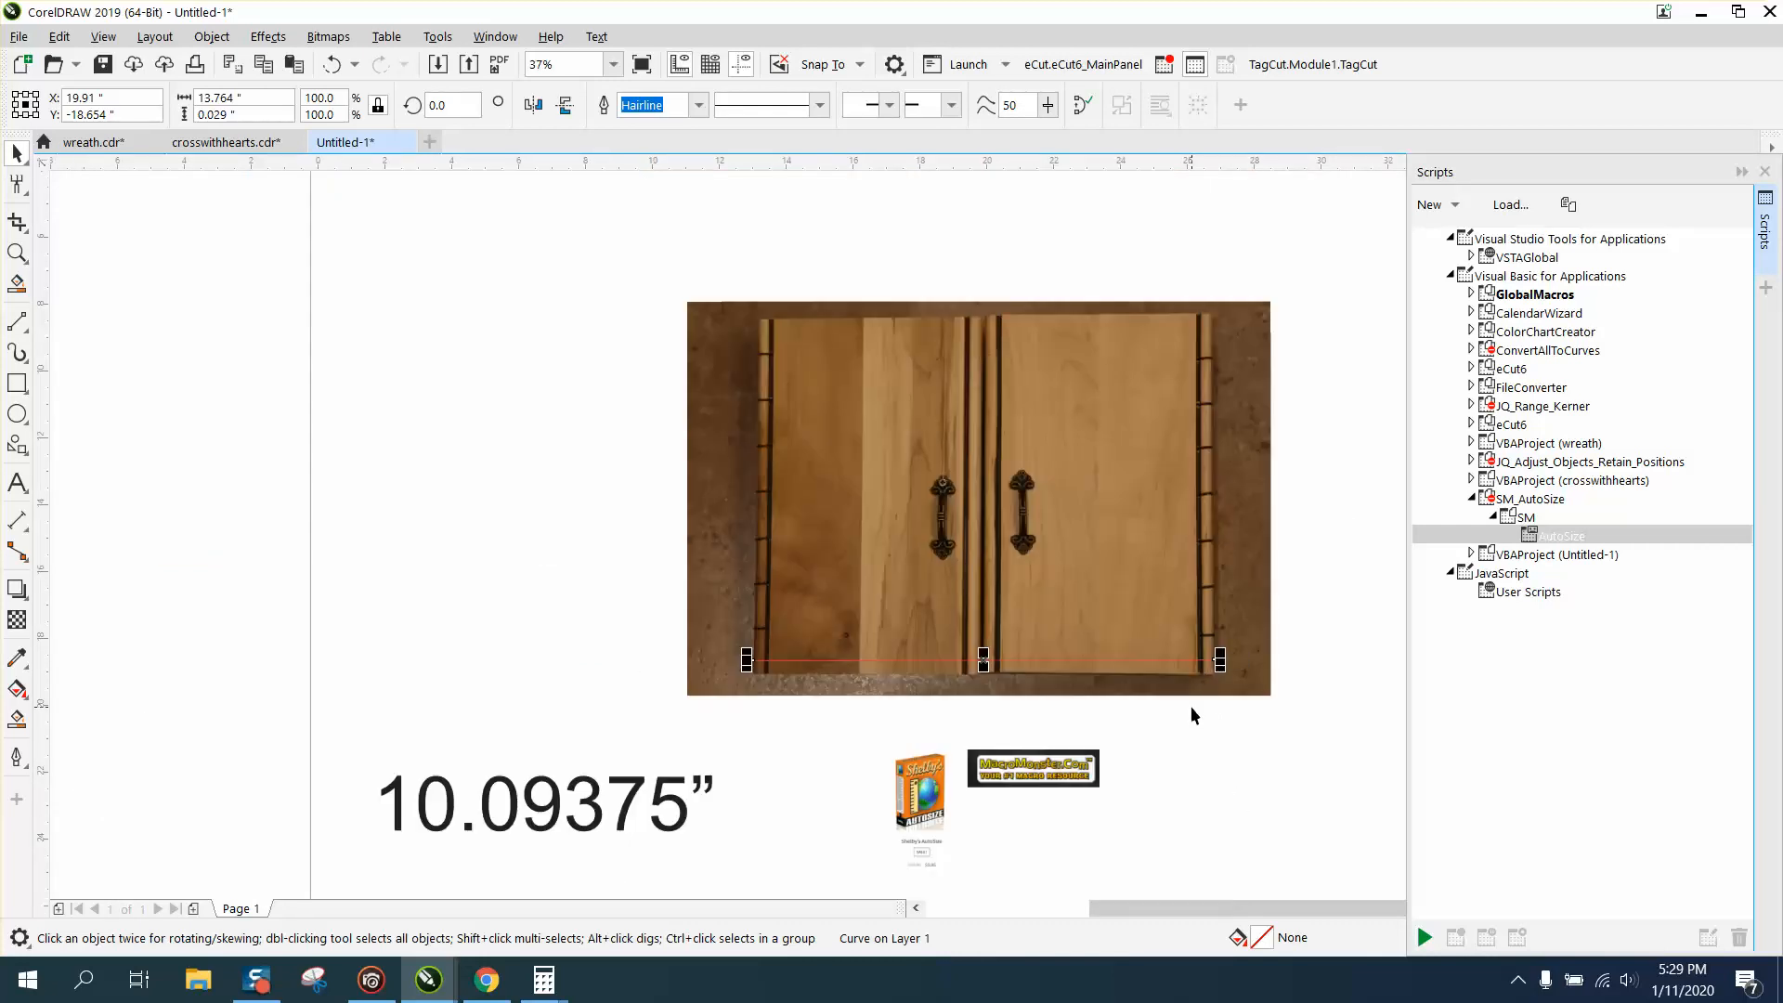
pyautogui.keyDown('shift'); pyautogui.click(1157, 562); pyautogui.keyUp('shift')
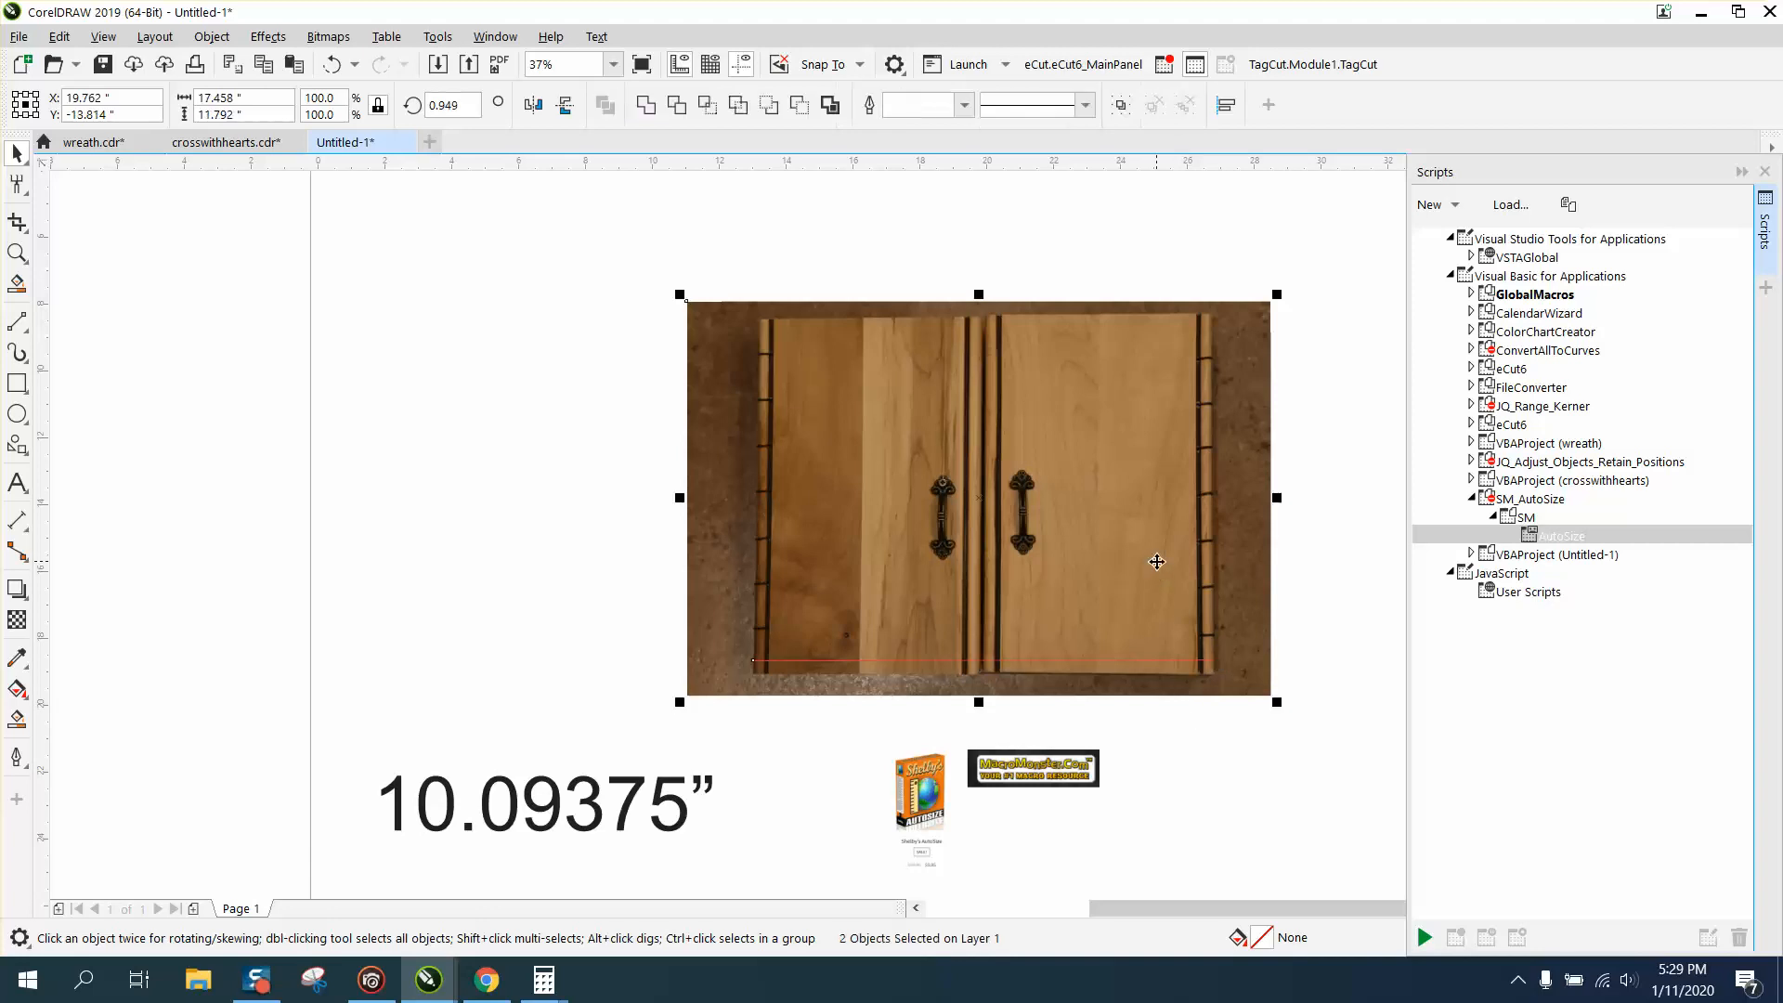
pyautogui.doubleClick(1548, 543)
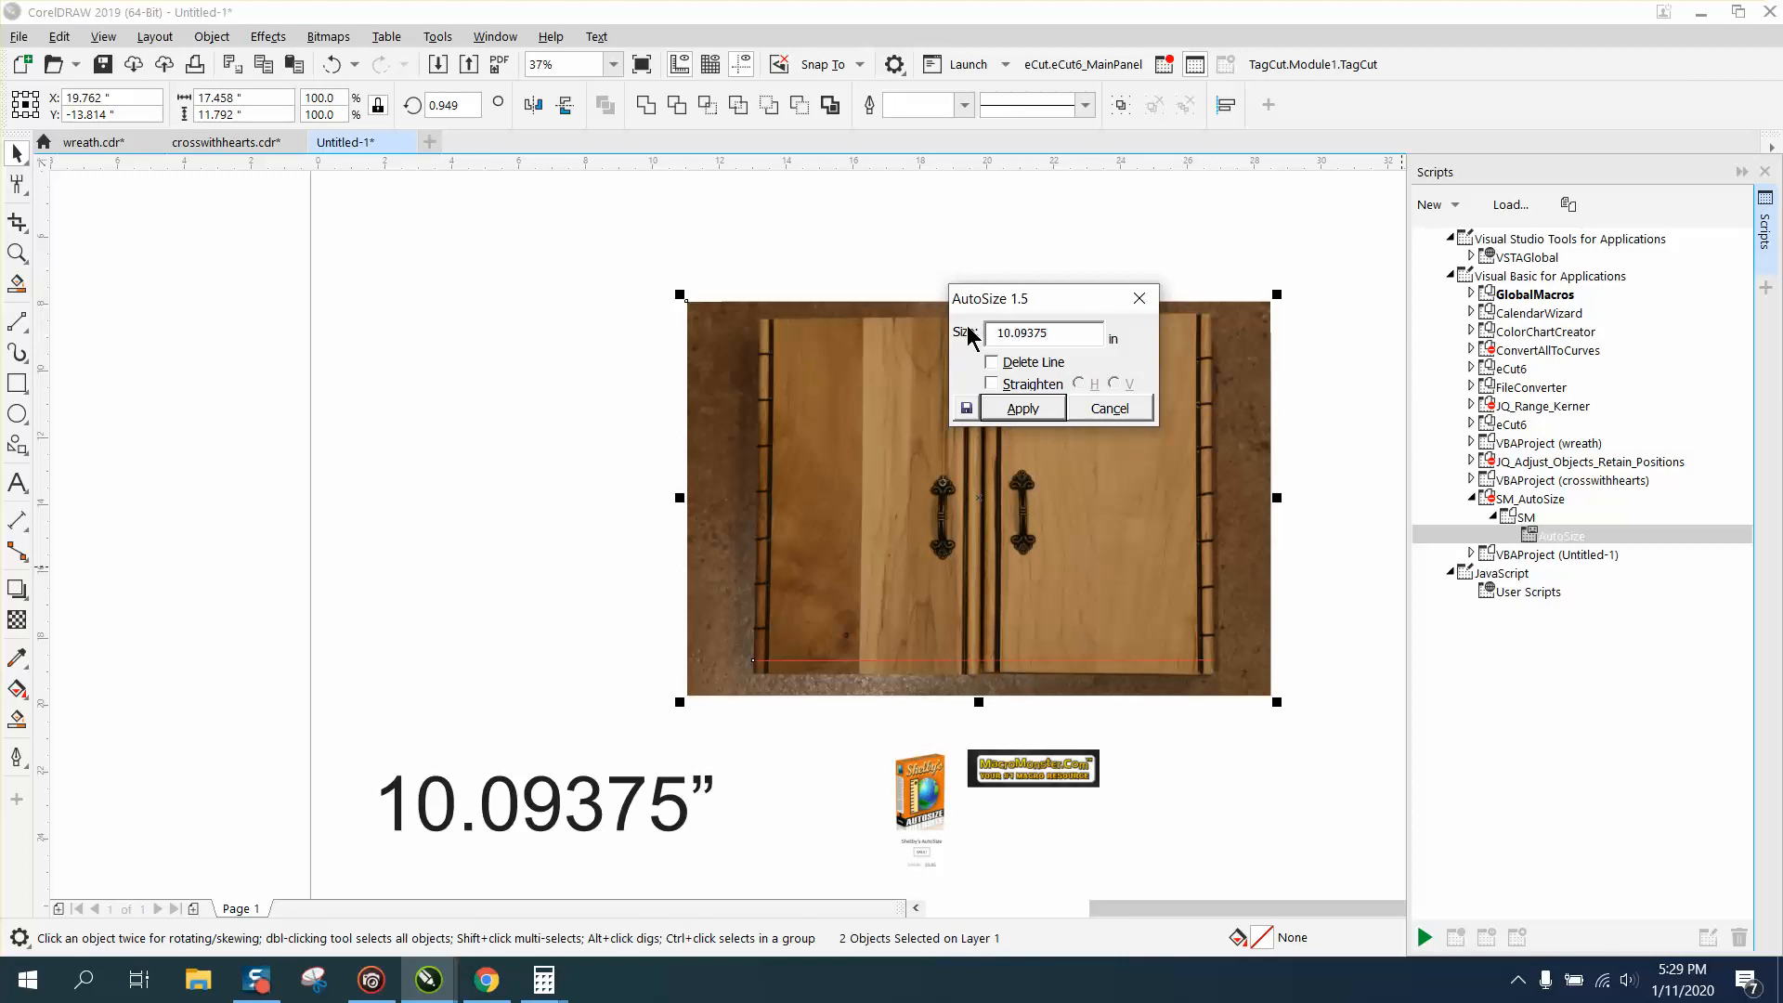
pyautogui.click(1022, 408)
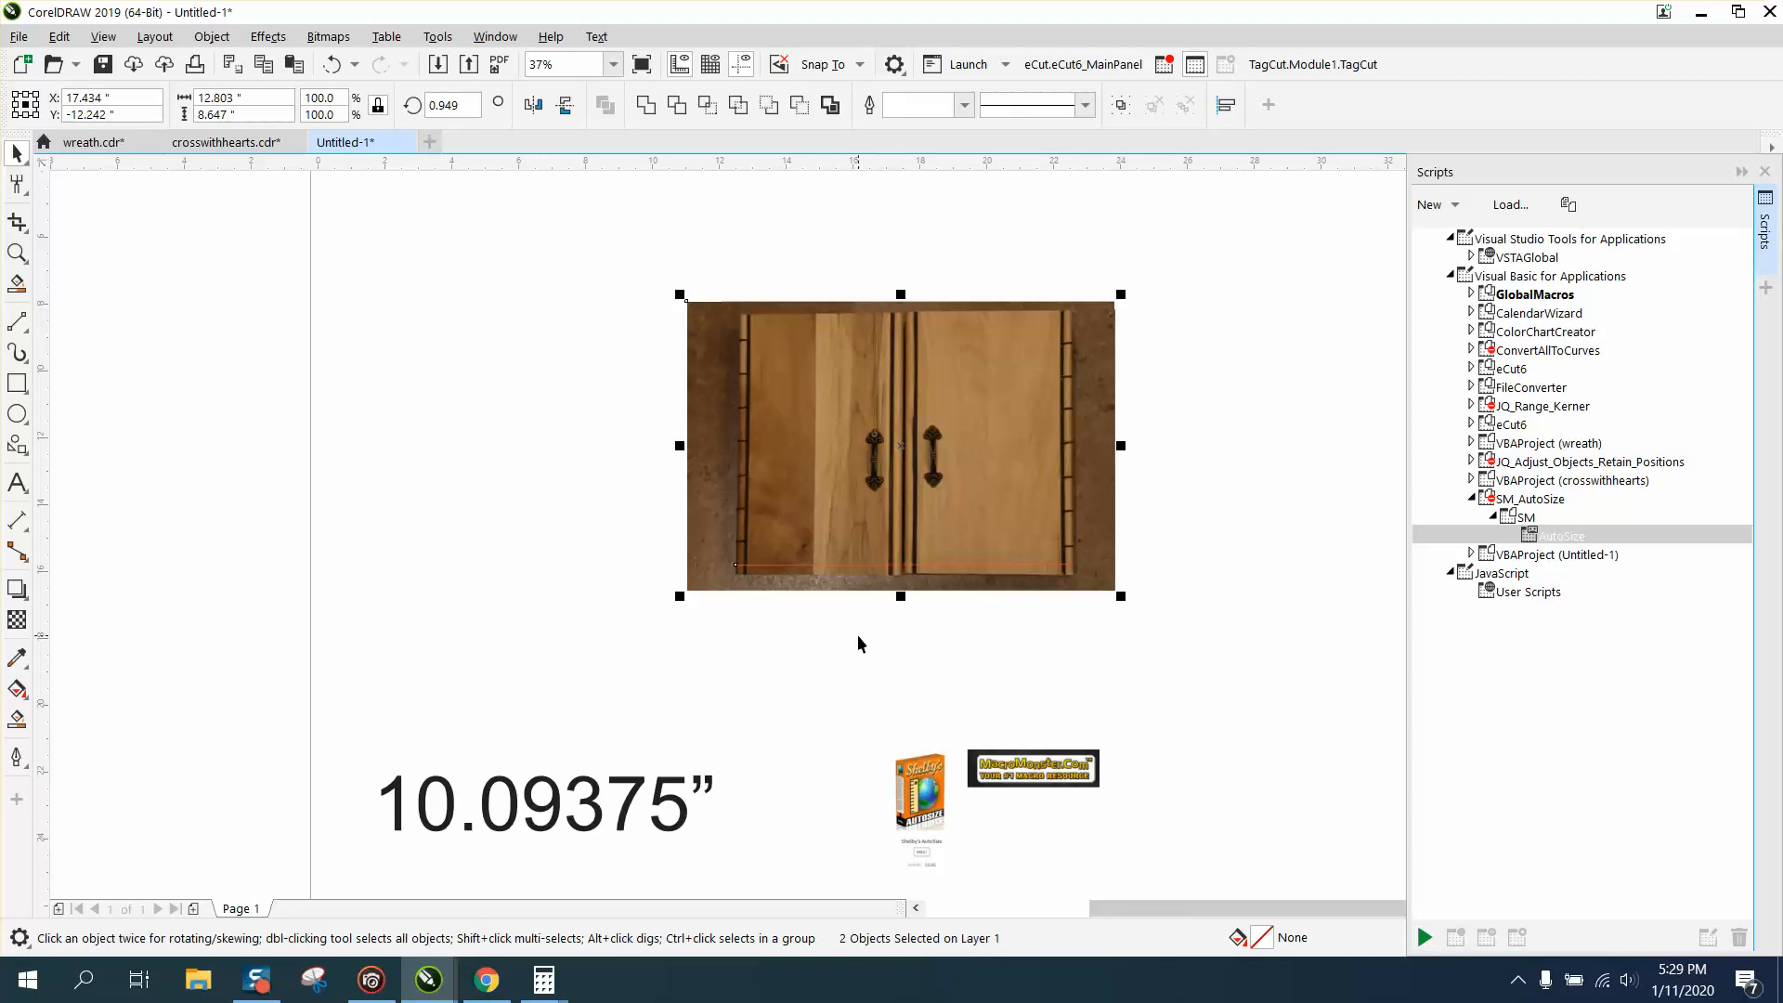
# Move the resized photo away to the page's left edge and delete the reference line left behind.
pyautogui.click(866, 564)
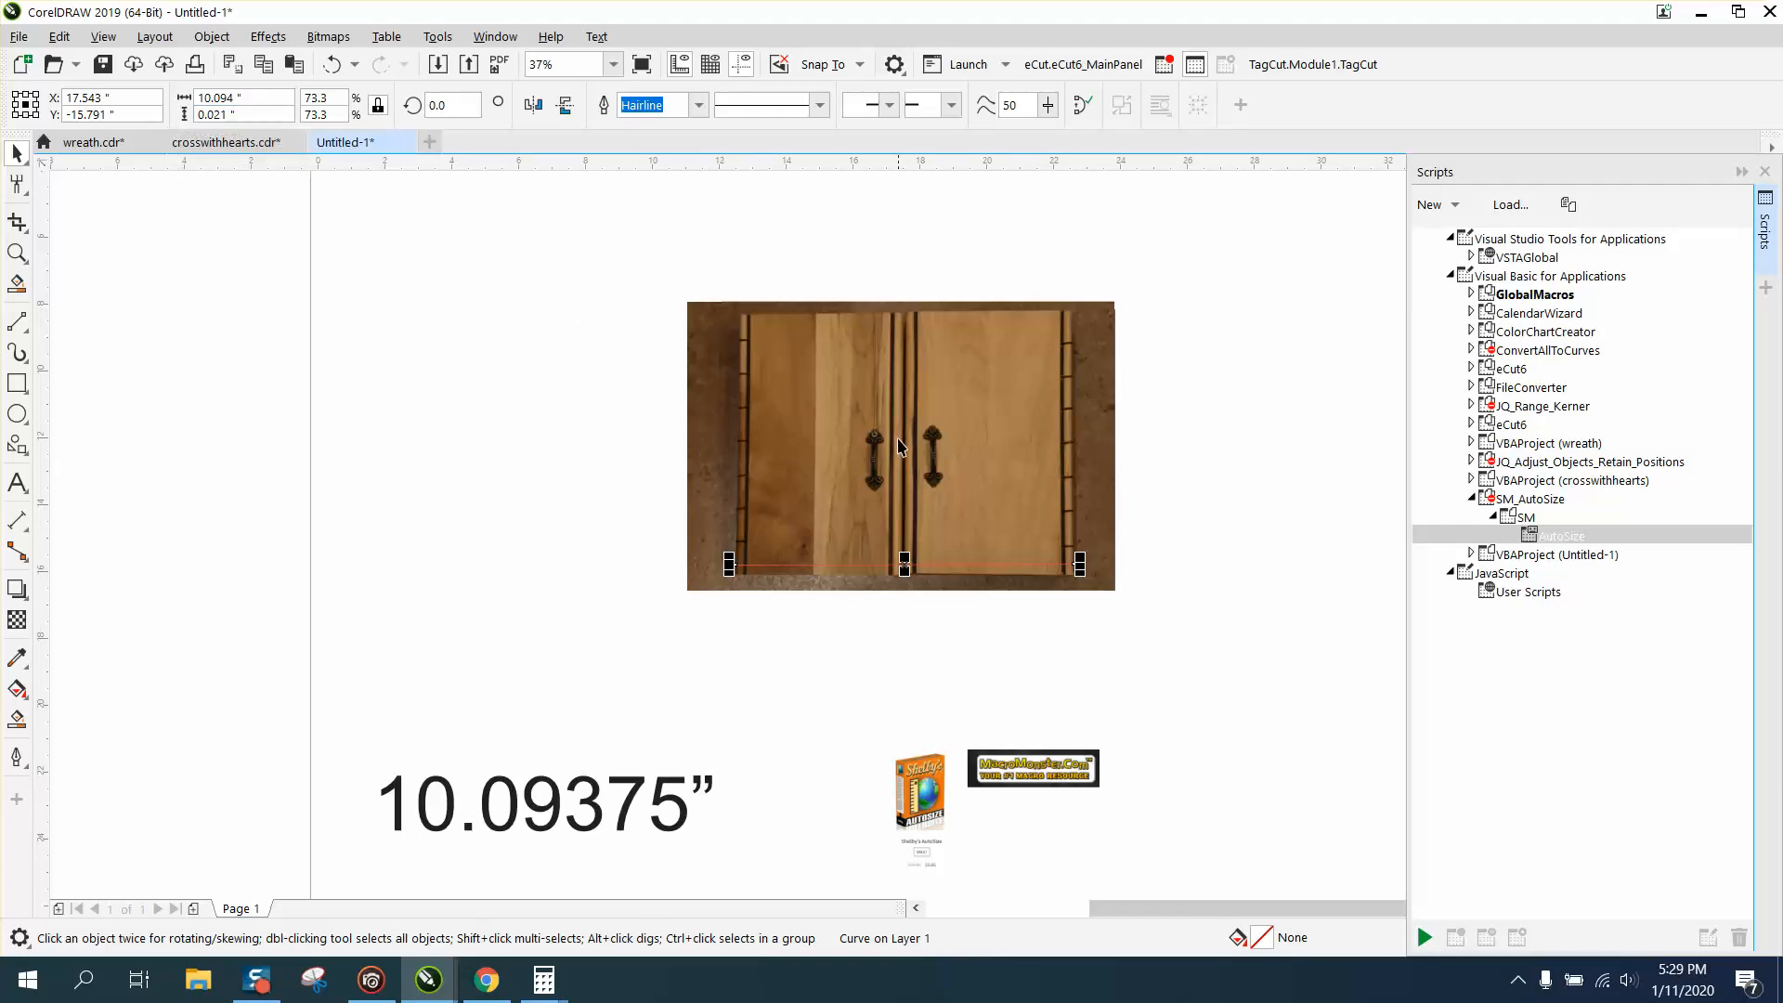
pyautogui.moveTo(899, 446); pyautogui.dragTo(375, 427)
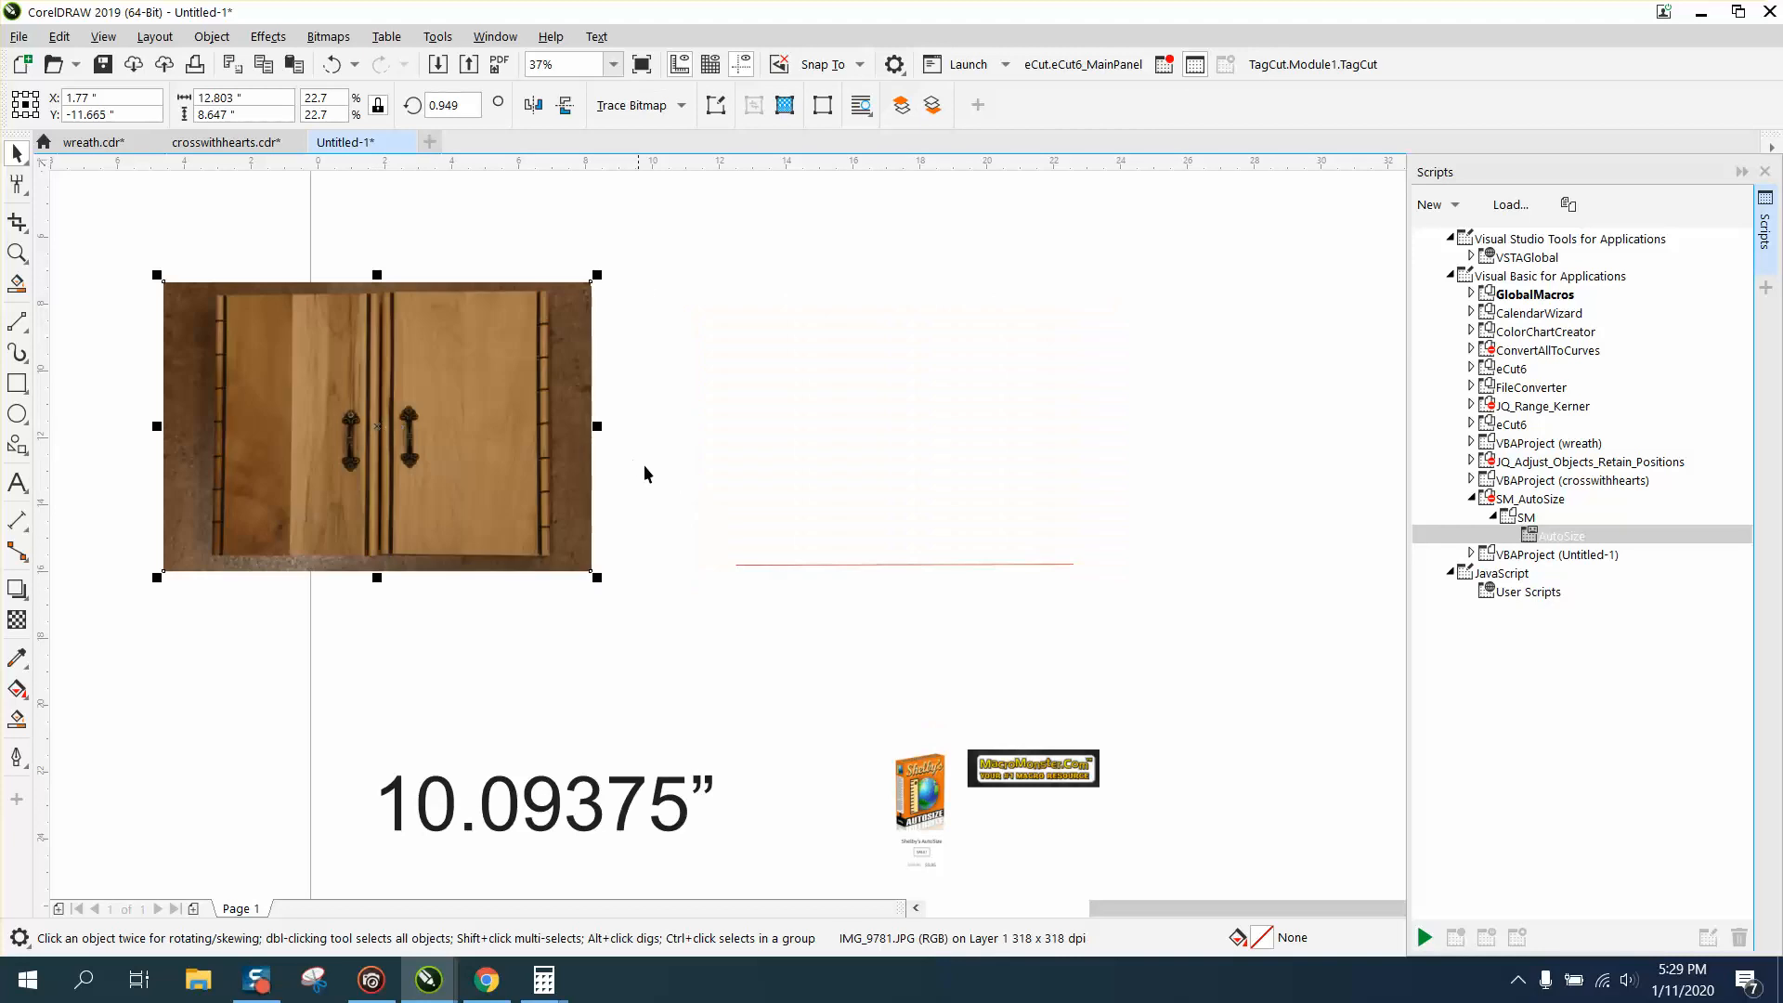
pyautogui.click(858, 564)
pyautogui.press('Delete')
# Move the larger cabinet photo onto the page and frame the cabinet with a crop area about 13.68 by 10.47 in.
pyautogui.scroll(-2, 860, 559)
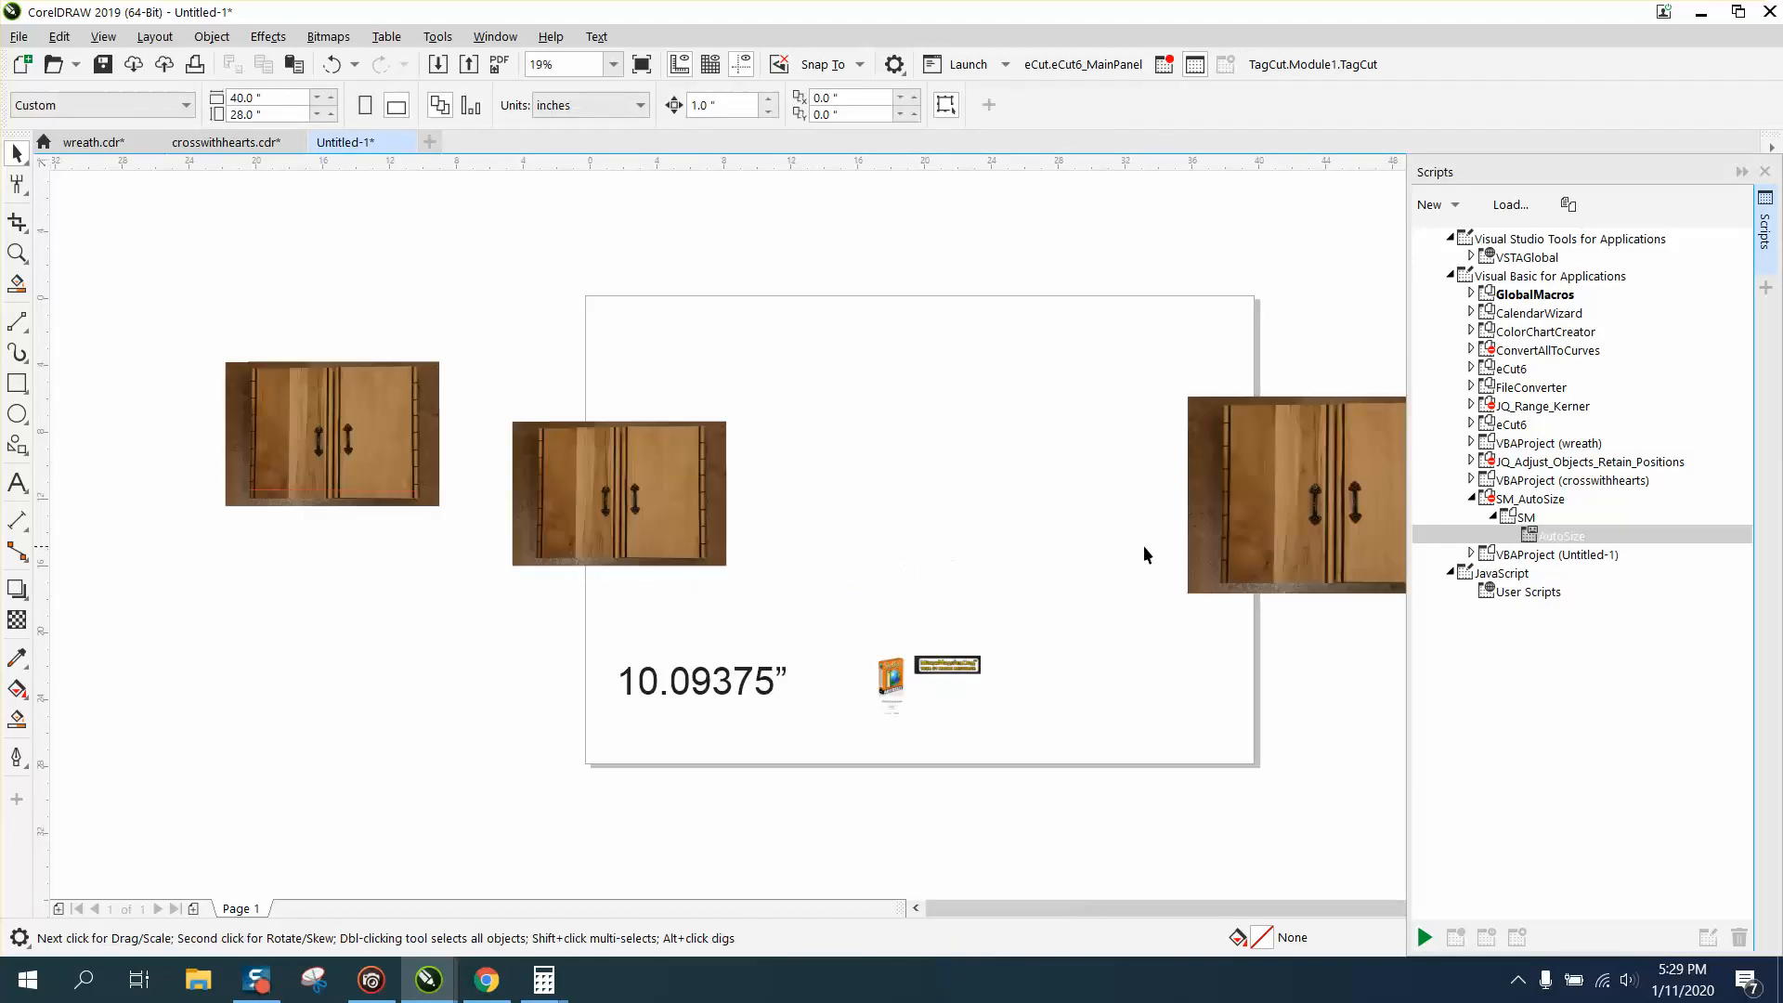
pyautogui.moveTo(1281, 549); pyautogui.dragTo(890, 546)
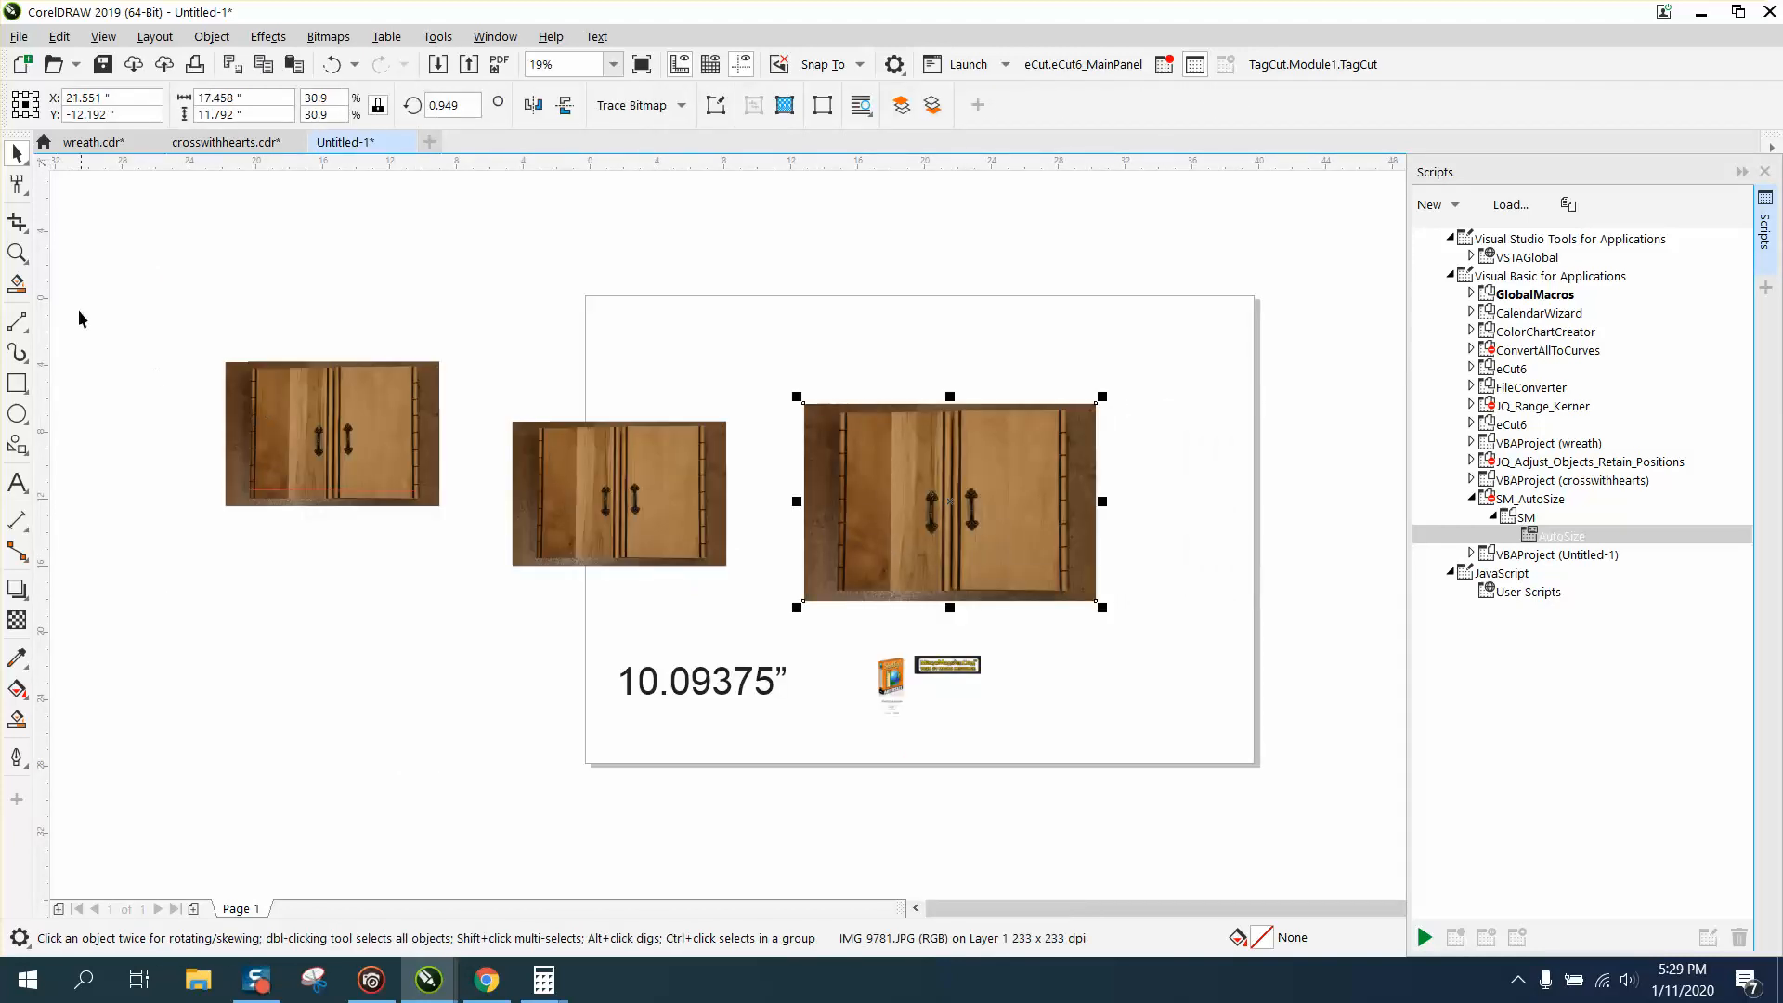
pyautogui.click(17, 253)
pyautogui.moveTo(780, 404); pyautogui.dragTo(1224, 622)
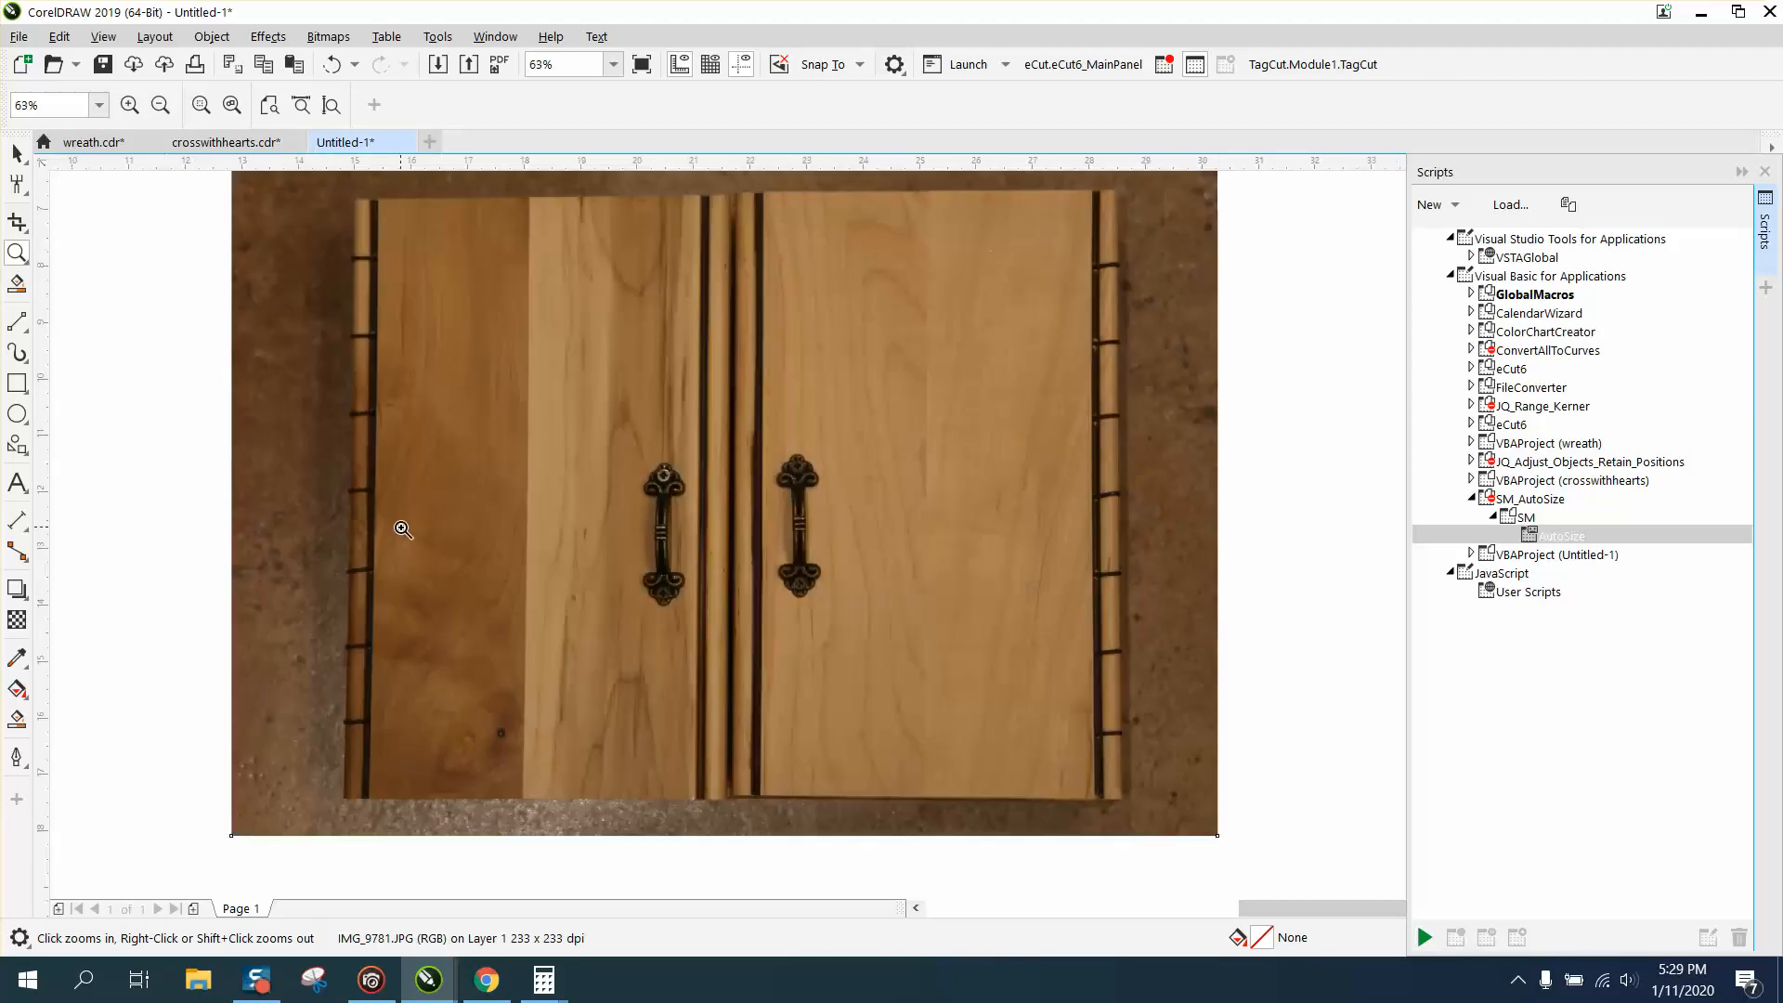
pyautogui.click(25, 234)
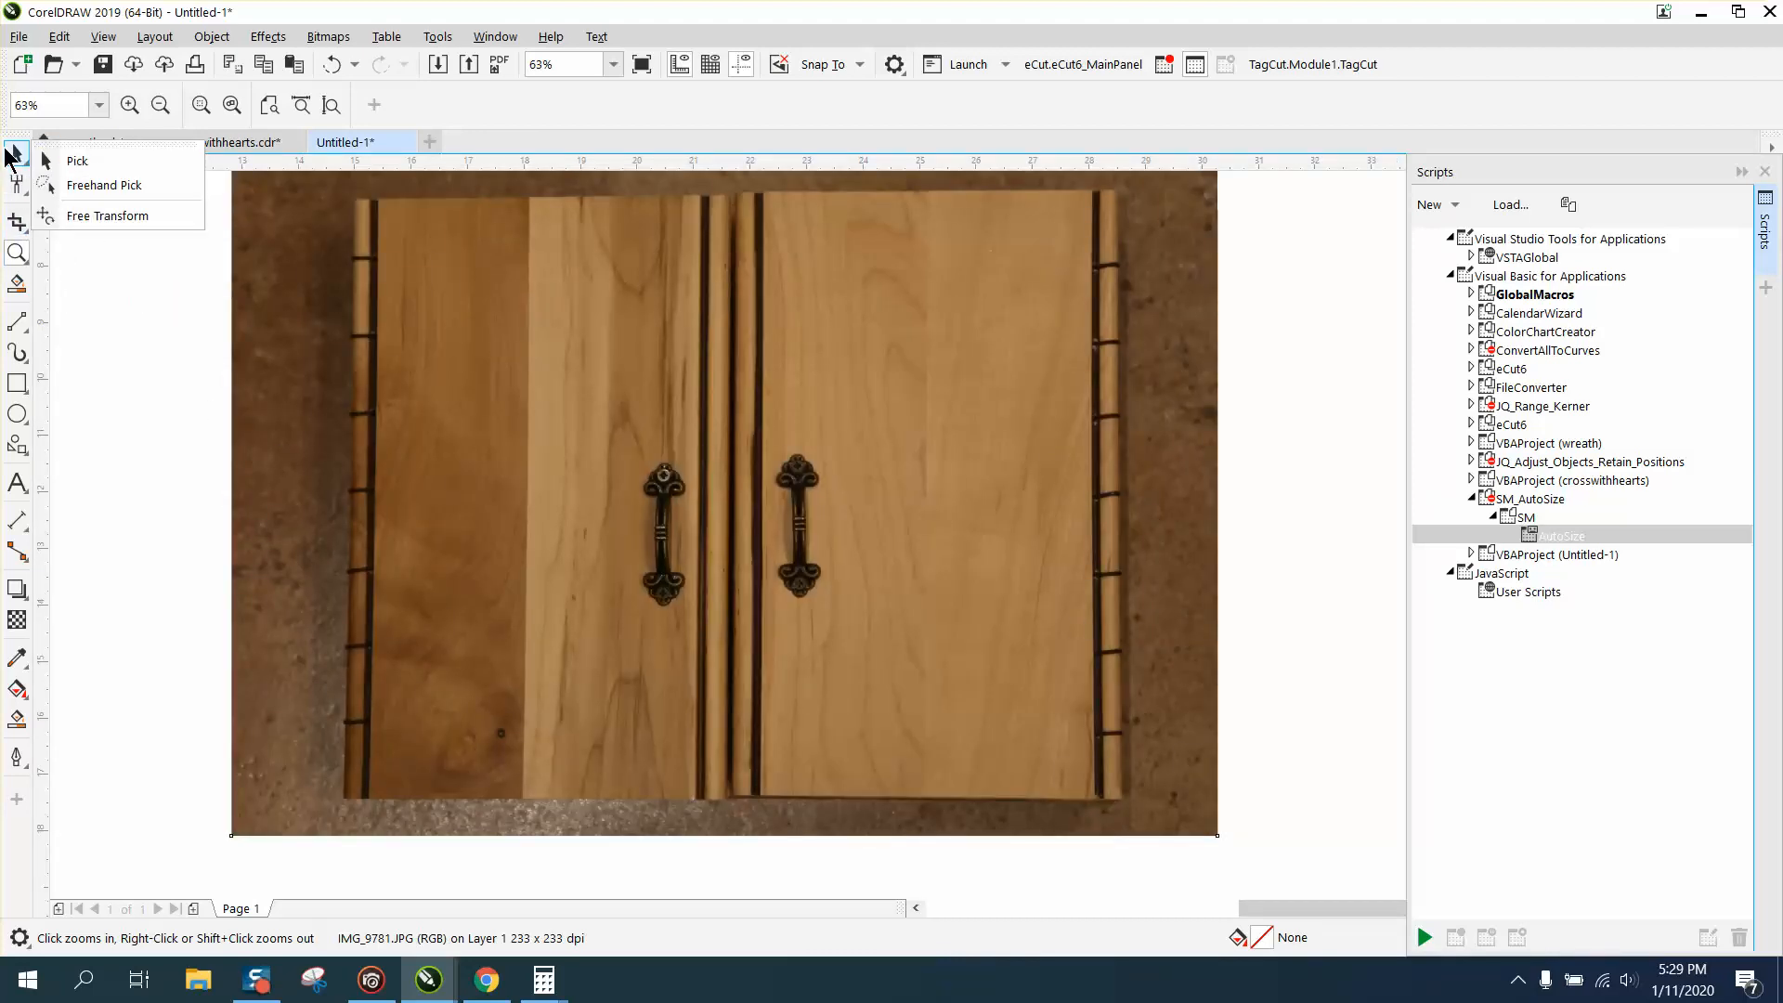
pyautogui.click(8, 156)
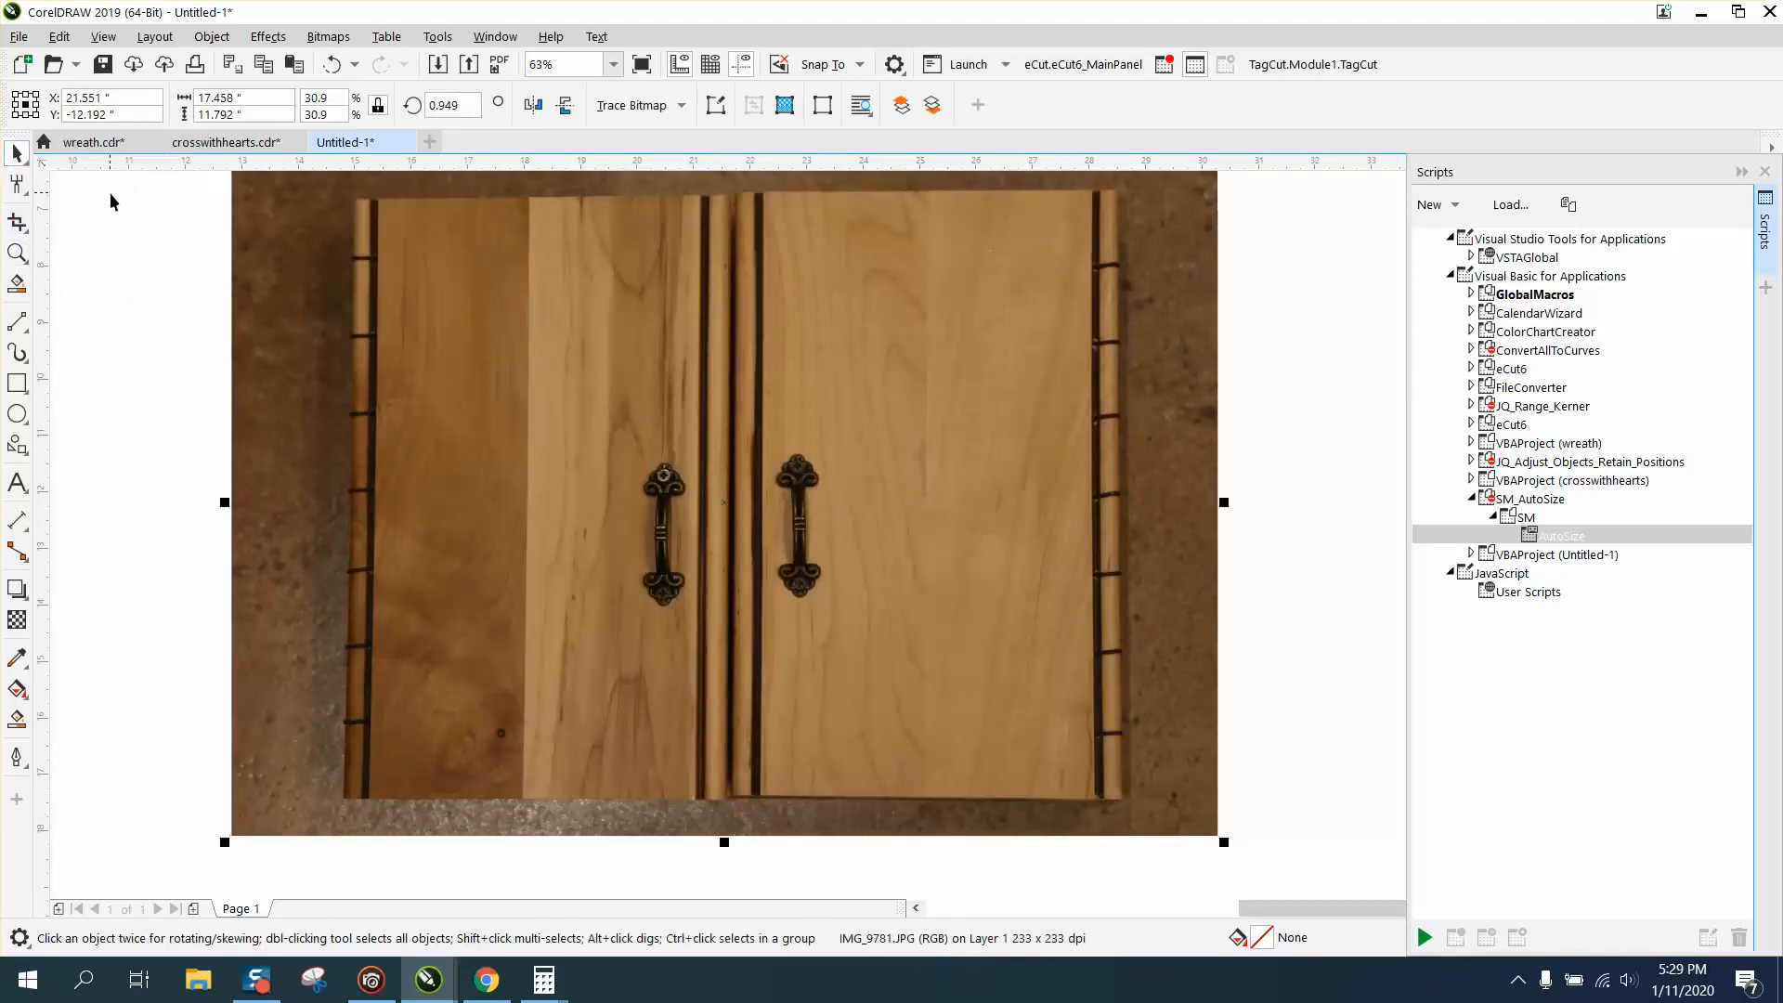
pyautogui.click(25, 232)
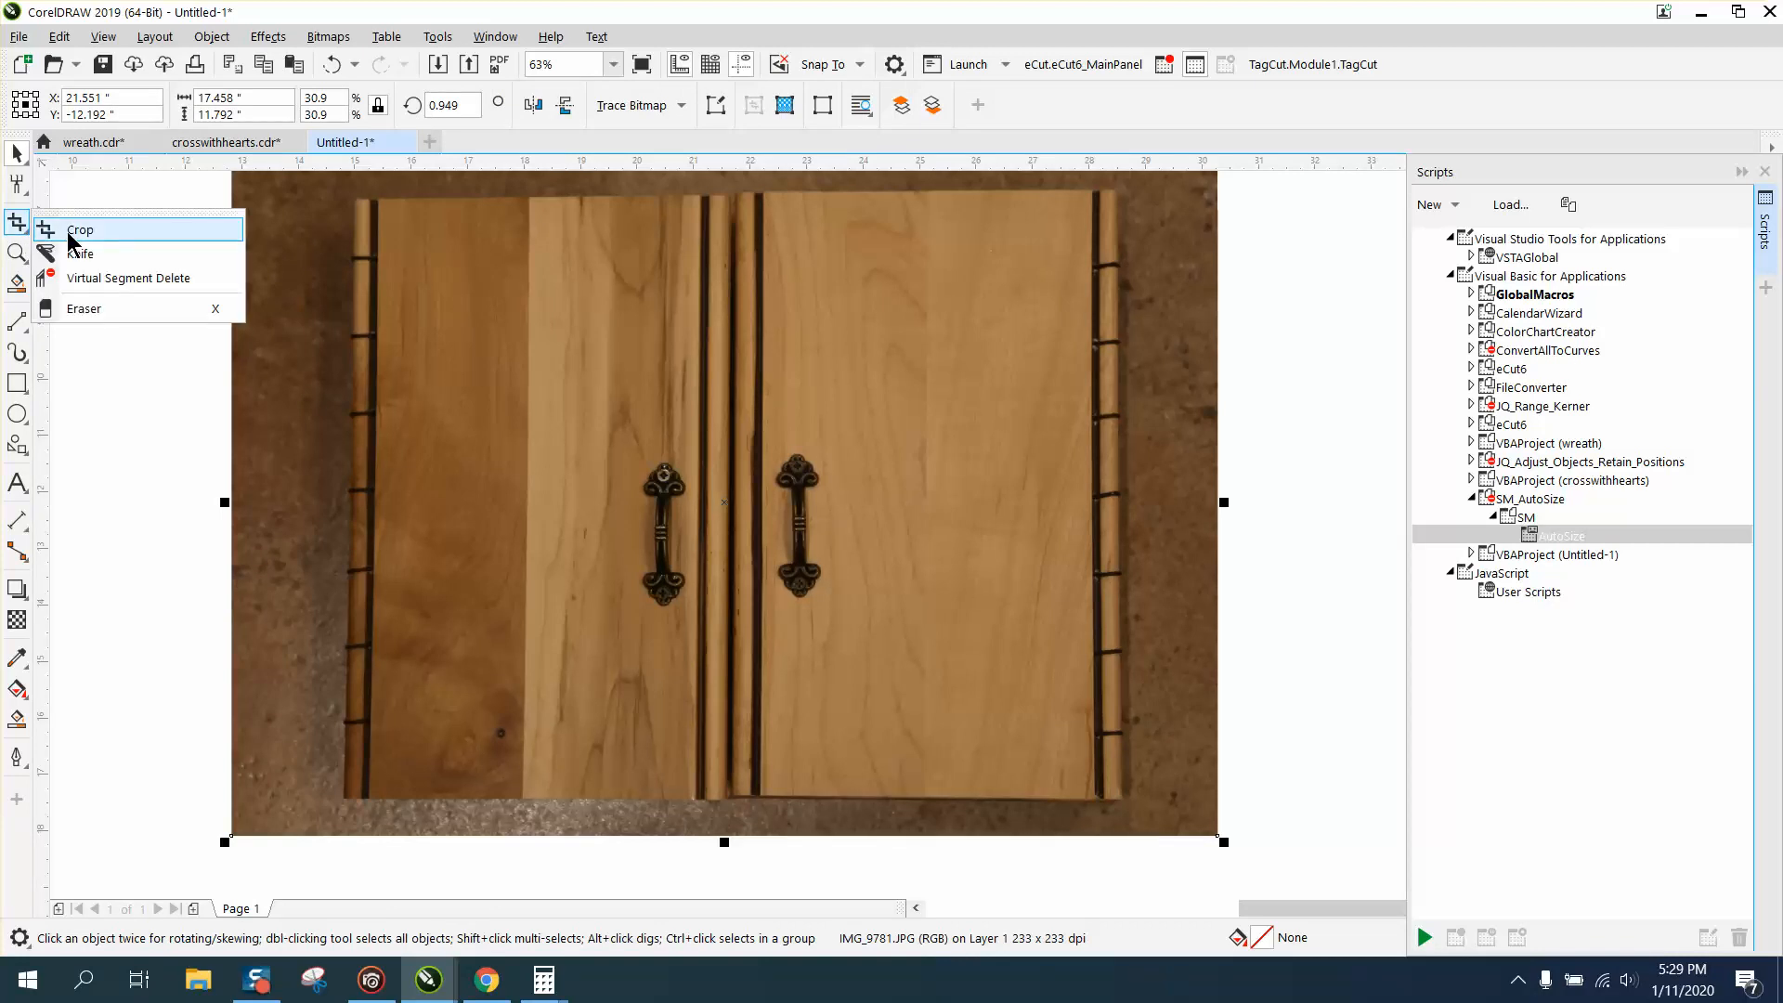
pyautogui.click(72, 233)
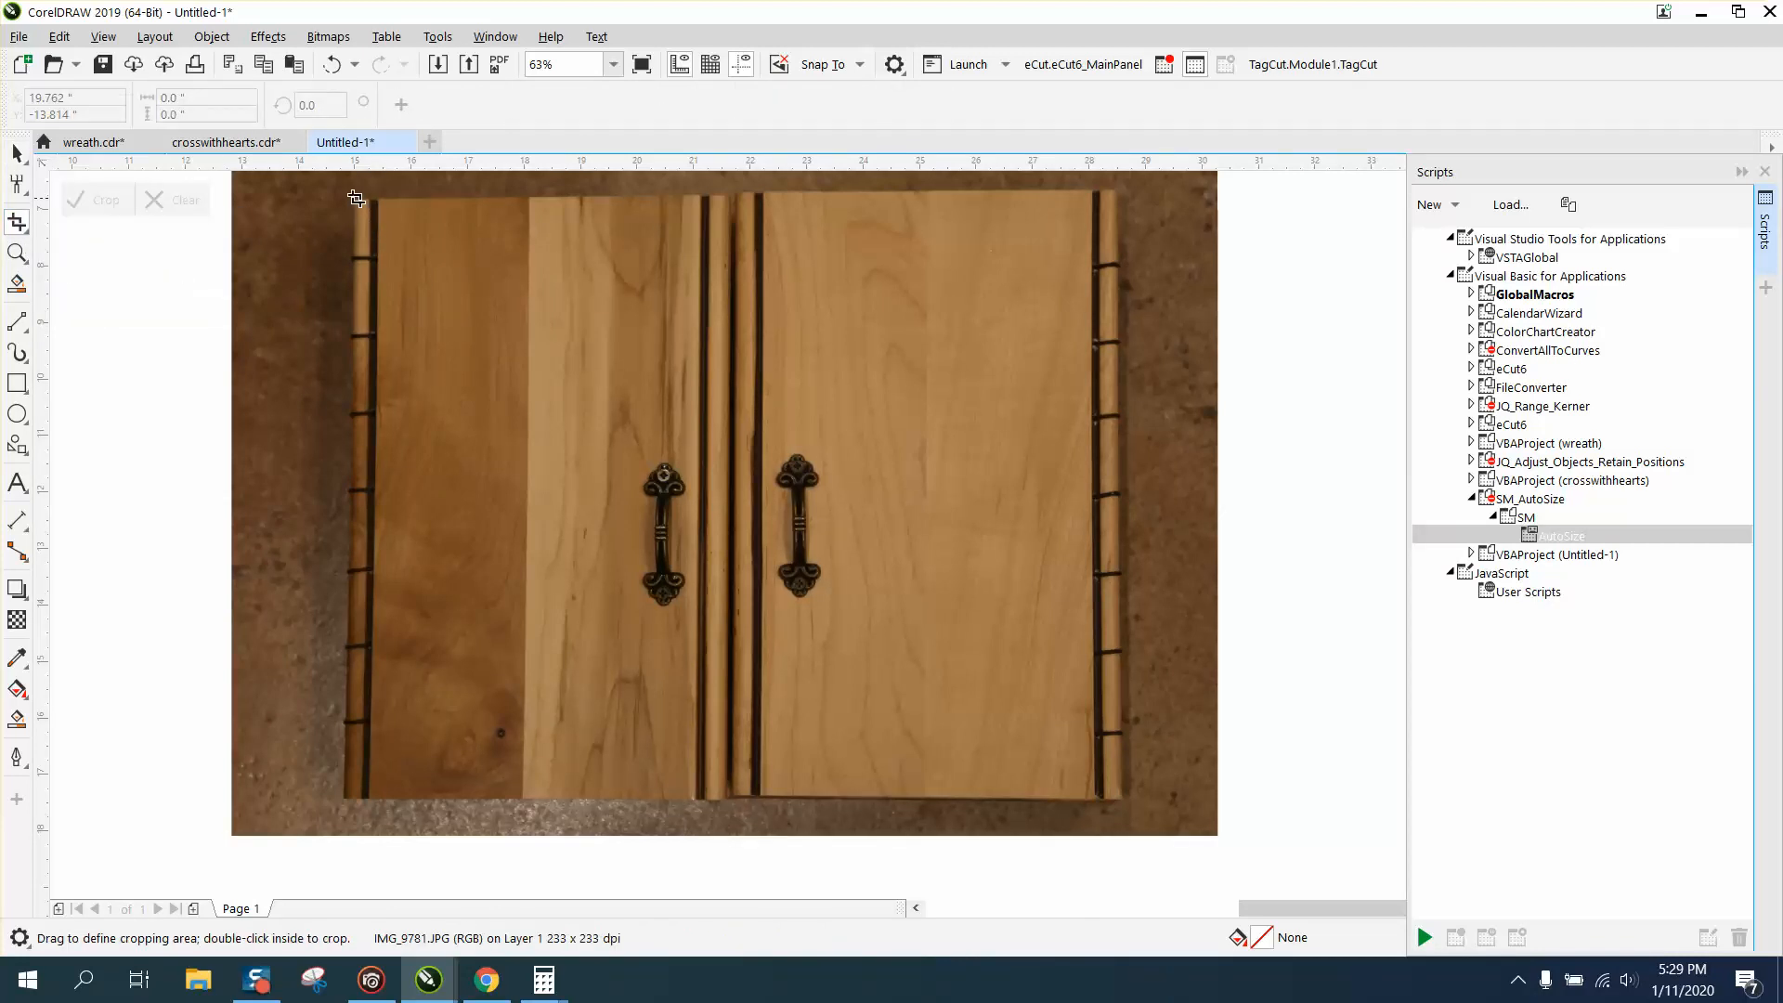
pyautogui.moveTo(355, 197); pyautogui.dragTo(1128, 795)
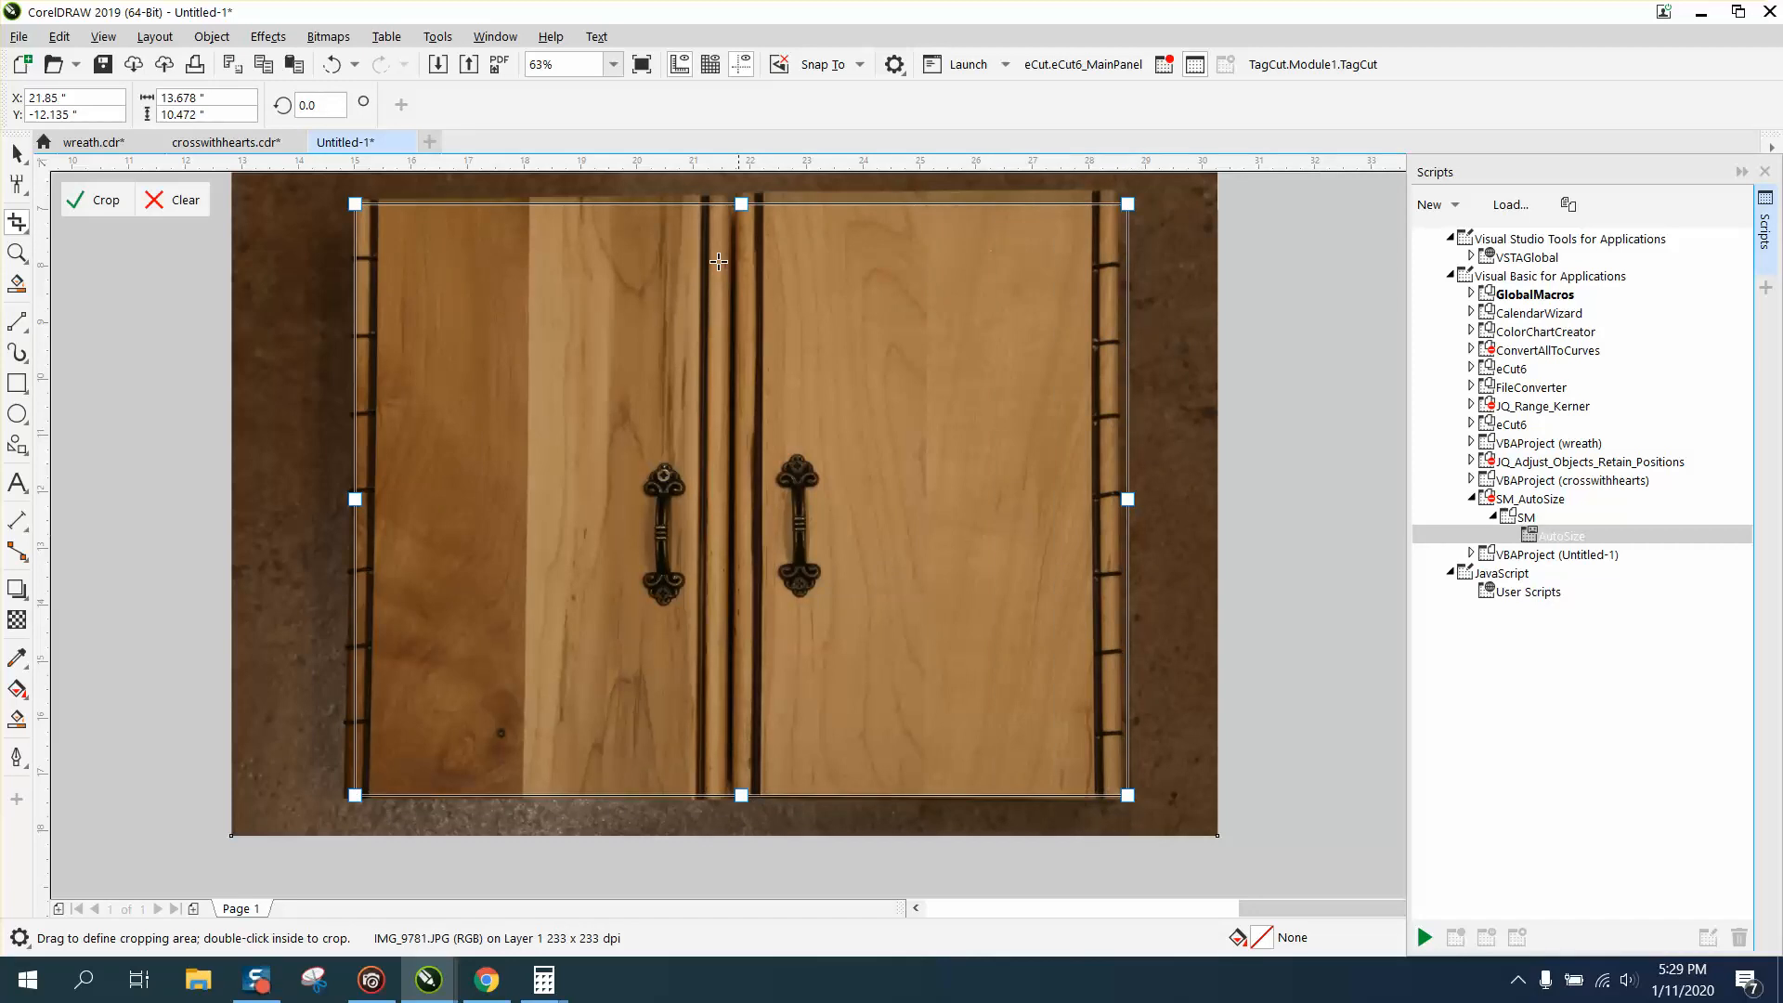
# Adjust the crop area to the cabinet's outer edges, about 13.78 by 10.69 in, and crop the photo.
pyautogui.moveTo(741, 204); pyautogui.dragTo(741, 192)
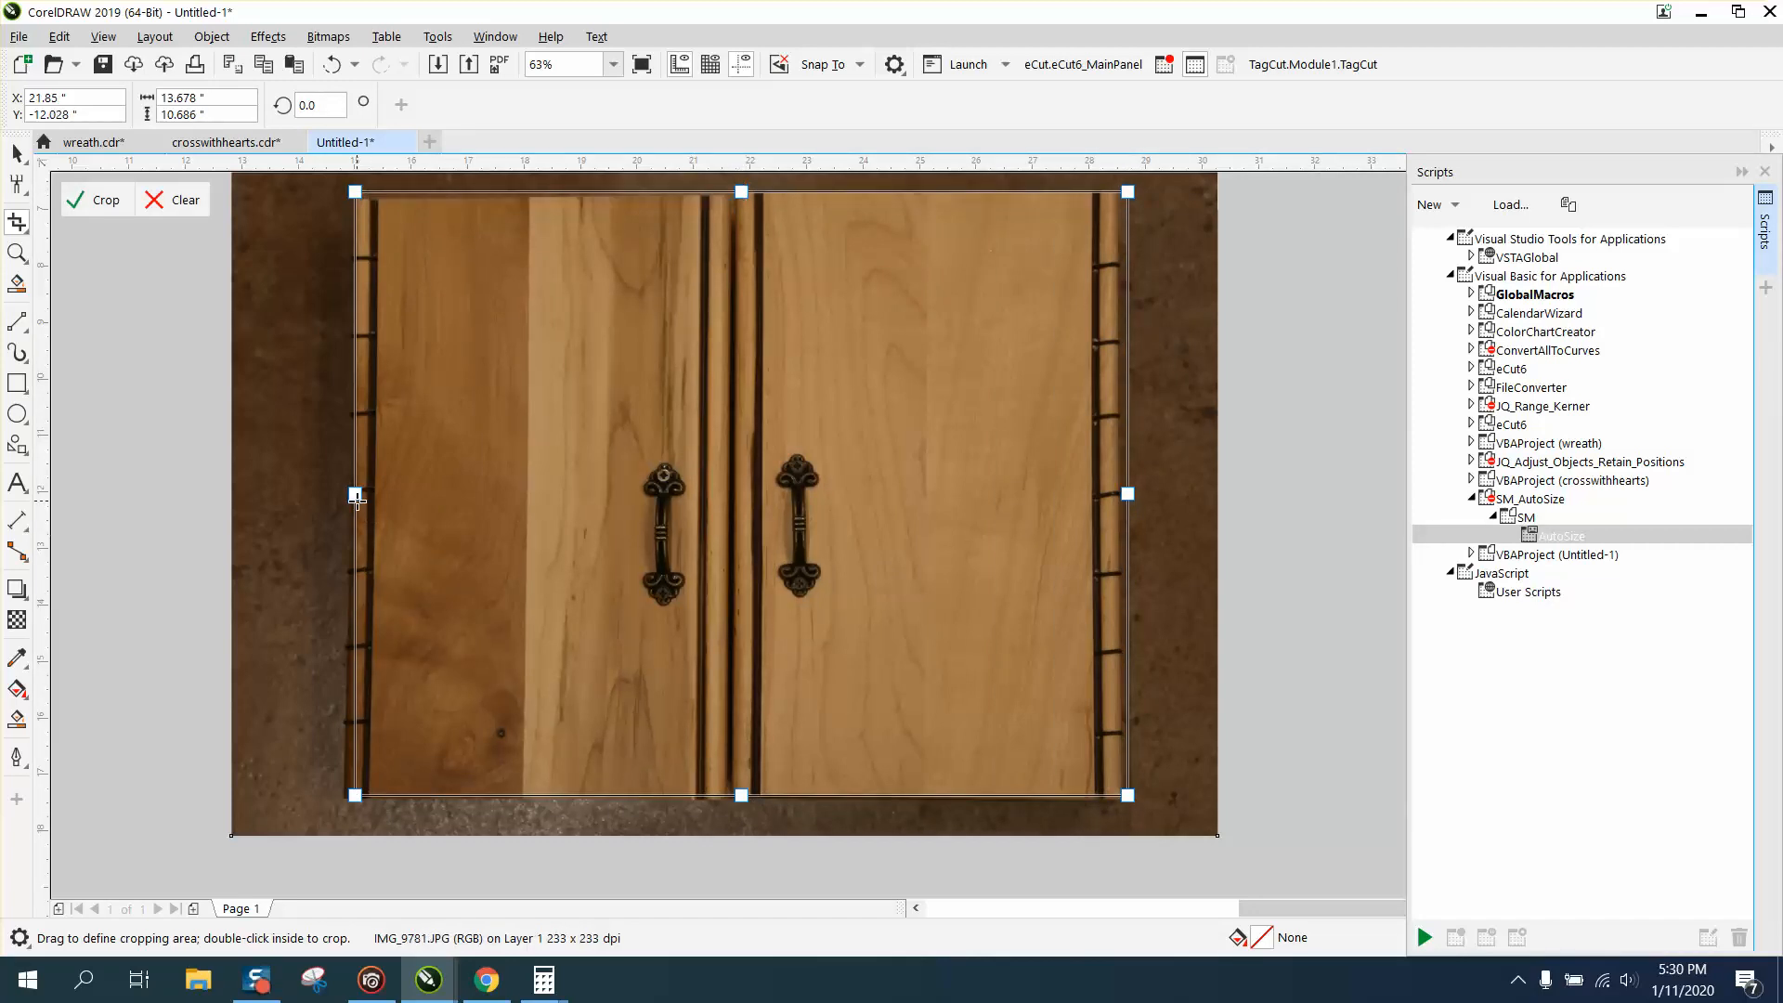
pyautogui.moveTo(357, 500); pyautogui.dragTo(349, 500)
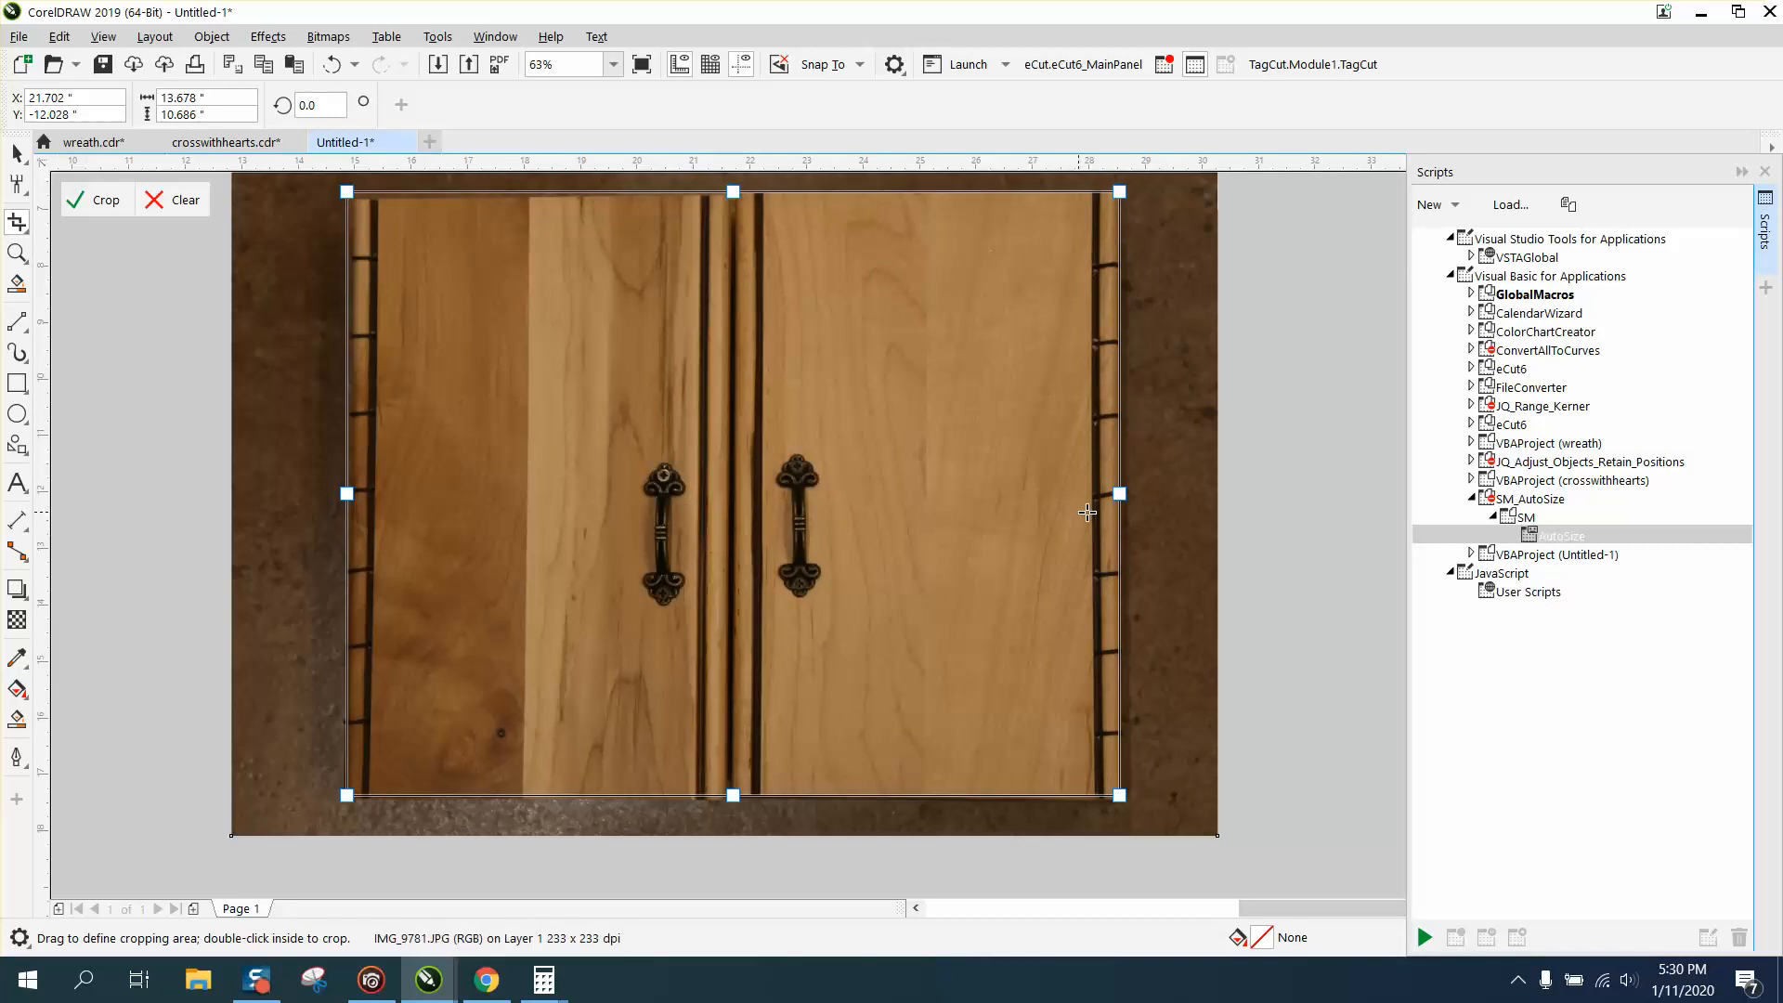
pyautogui.moveTo(1120, 497); pyautogui.dragTo(1122, 497)
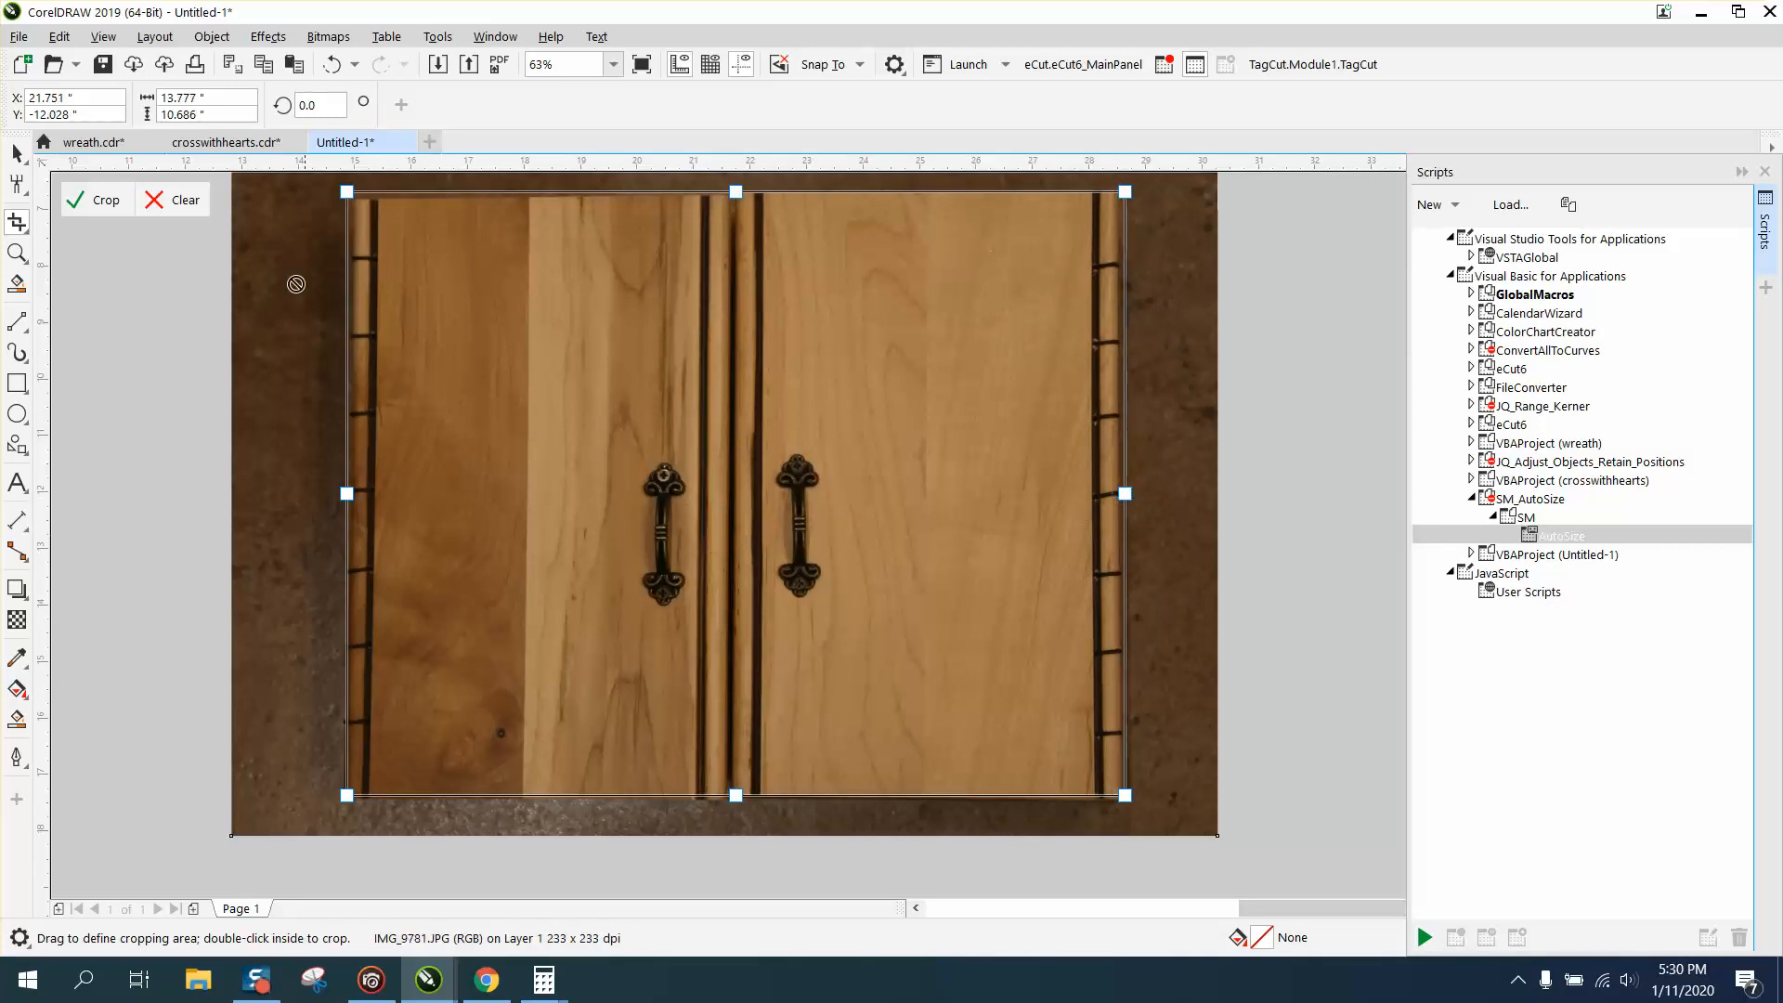
pyautogui.click(98, 199)
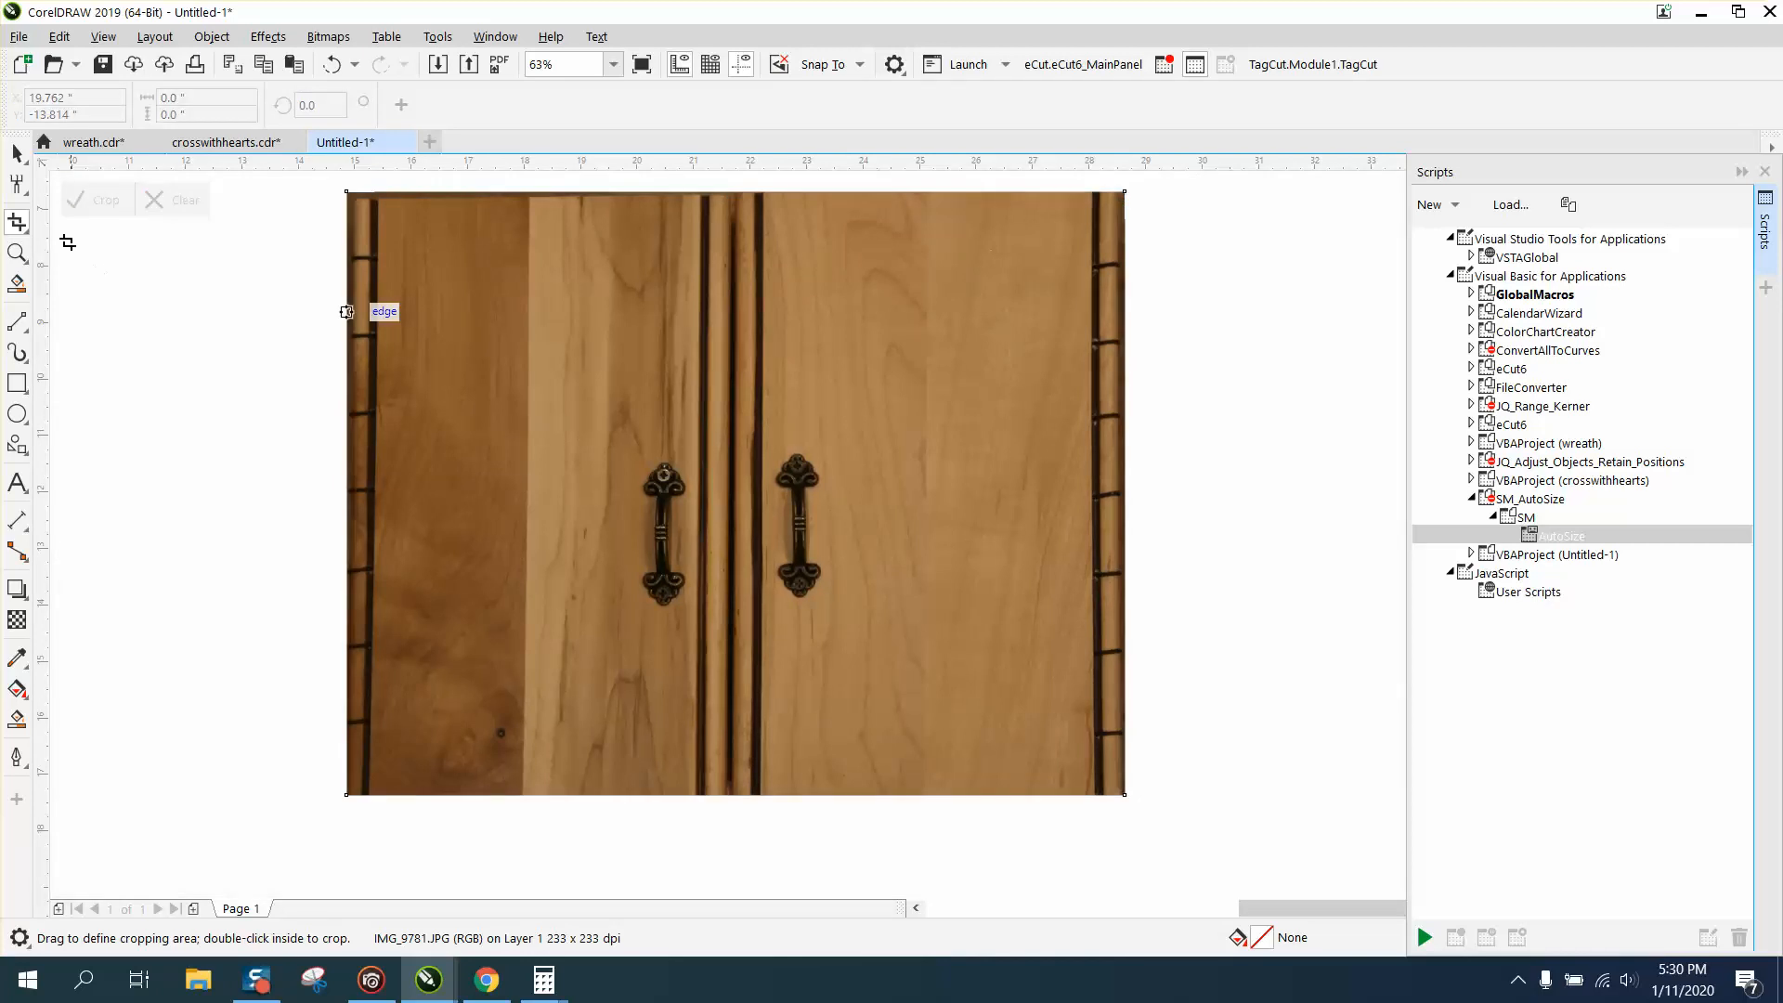
# Set the cropped photo's width to 10.094 in, keeping its proportions.
pyautogui.click(17, 154)
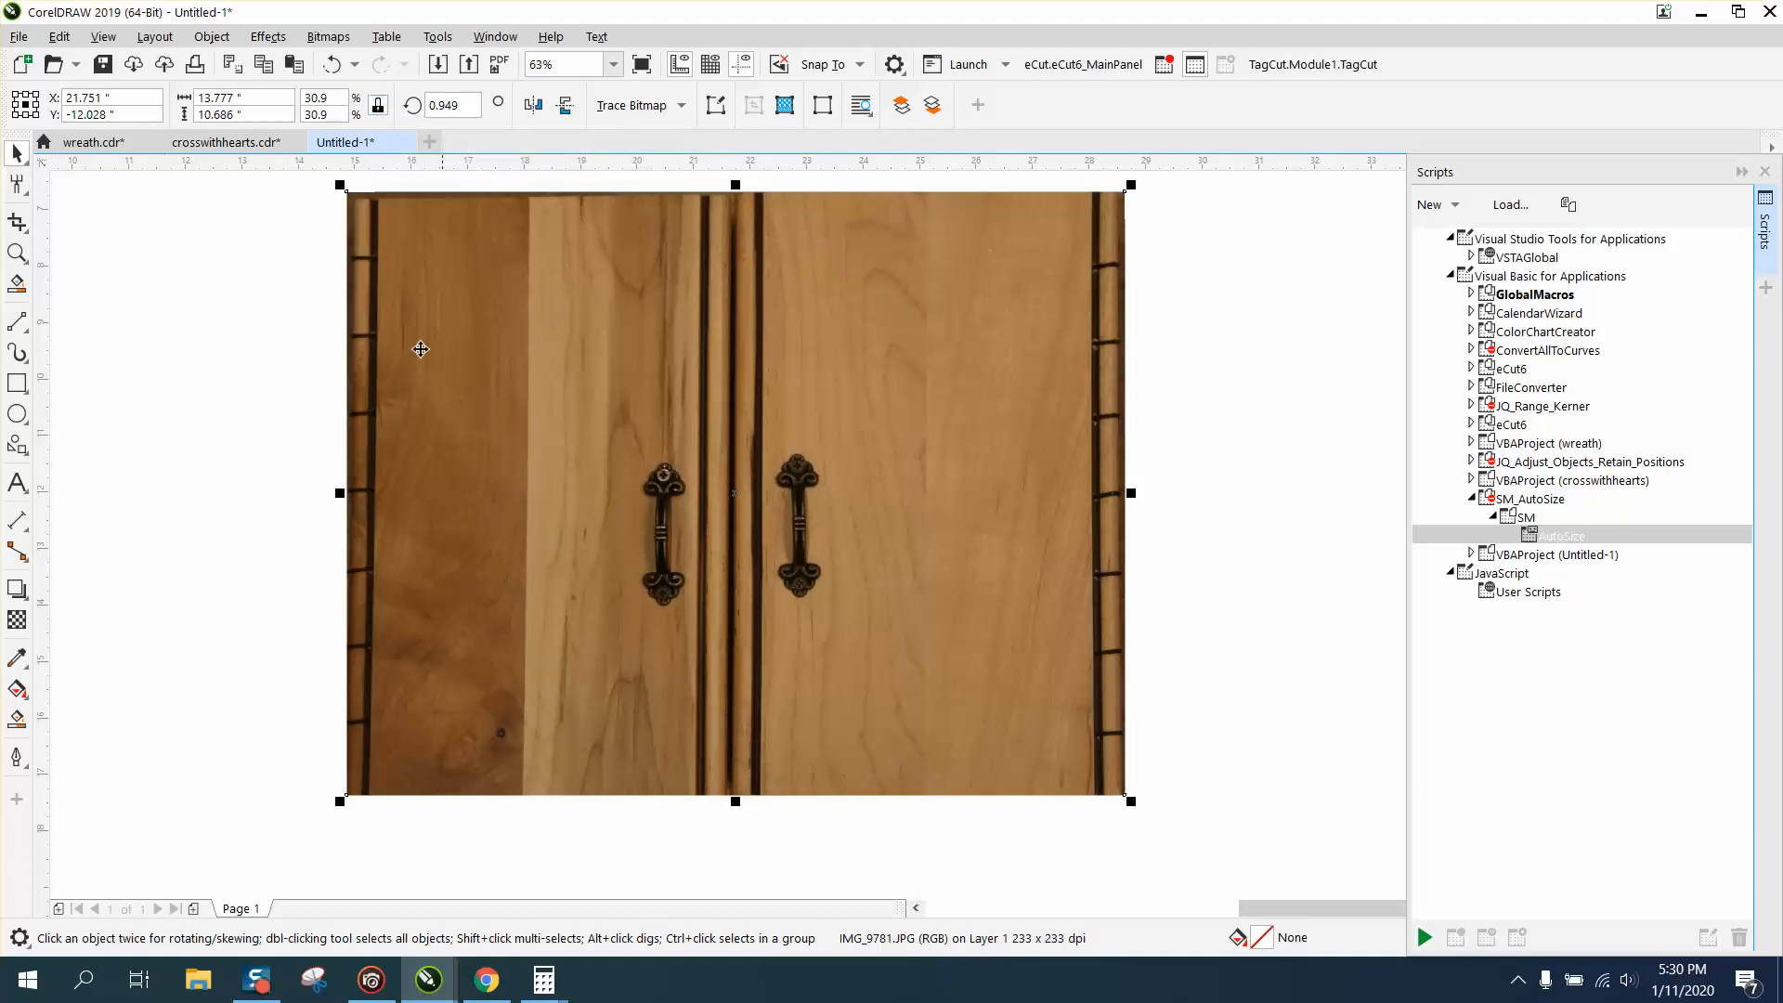
pyautogui.moveTo(252, 96); pyautogui.dragTo(171, 97)
pyautogui.write('10.0935')
pyautogui.press('Return')
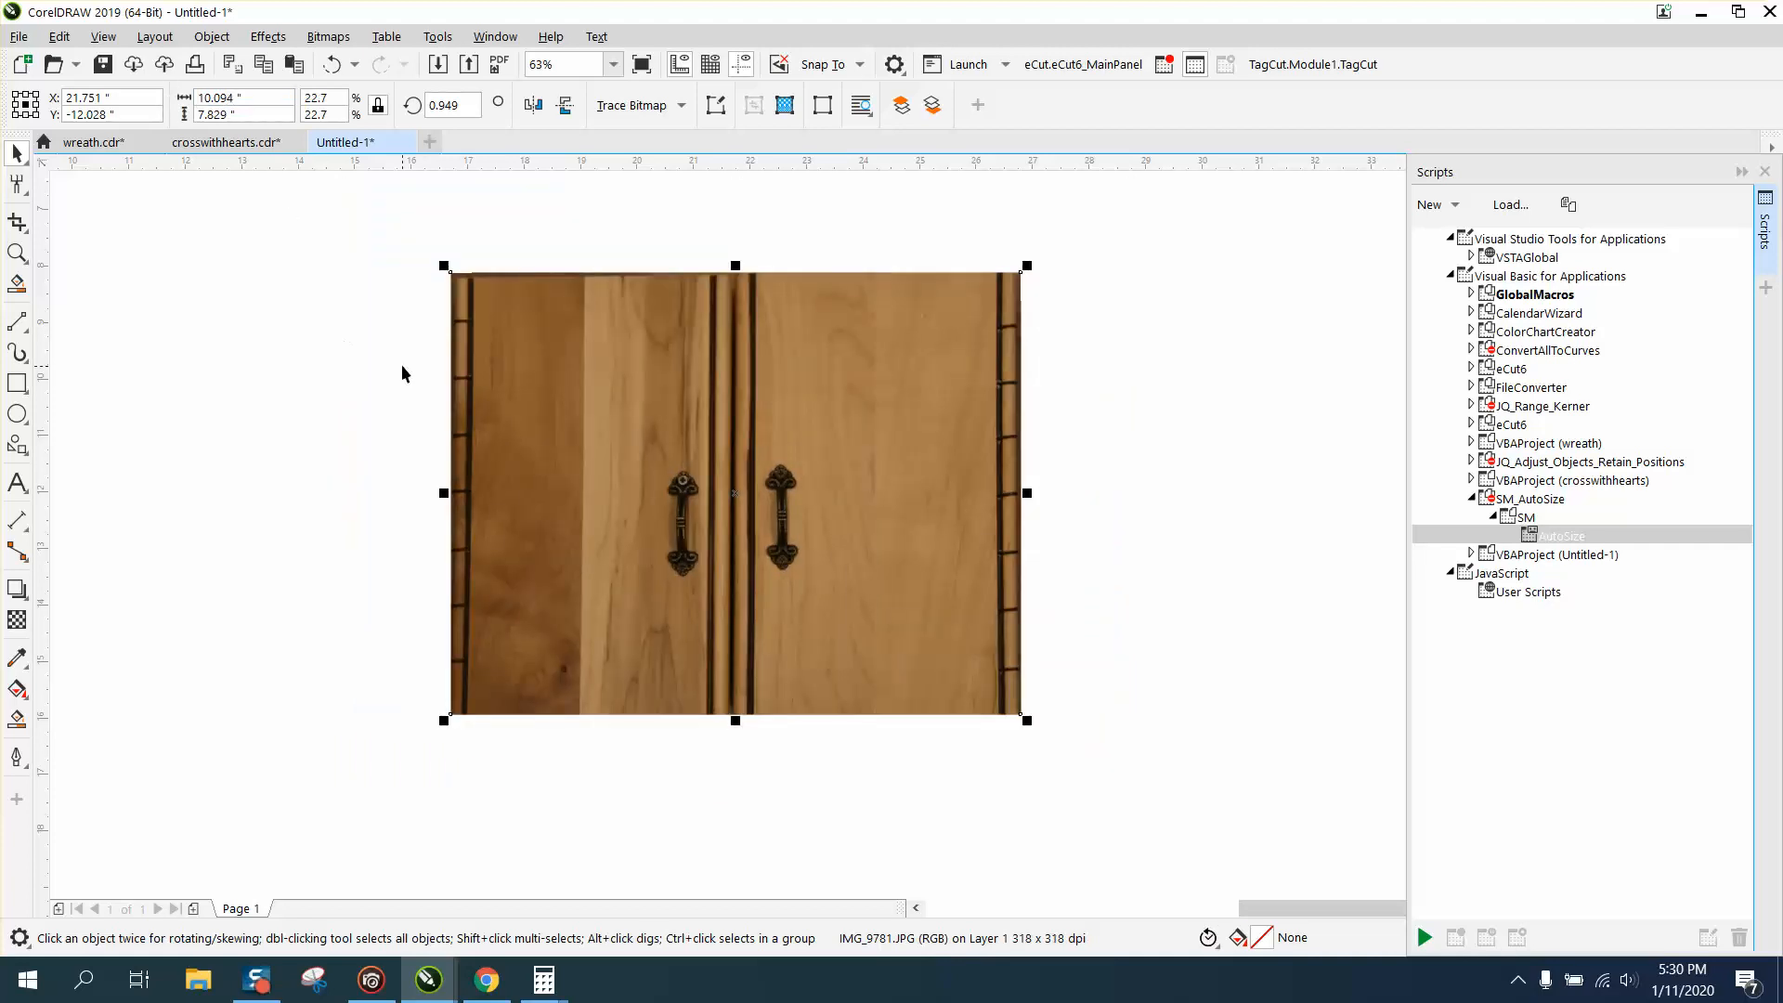
# Move the uncropped resized photo to the page's upper-left area and place the cropped photo directly beneath it to compare cabinet widths.
pyautogui.scroll(-2, 682, 521)
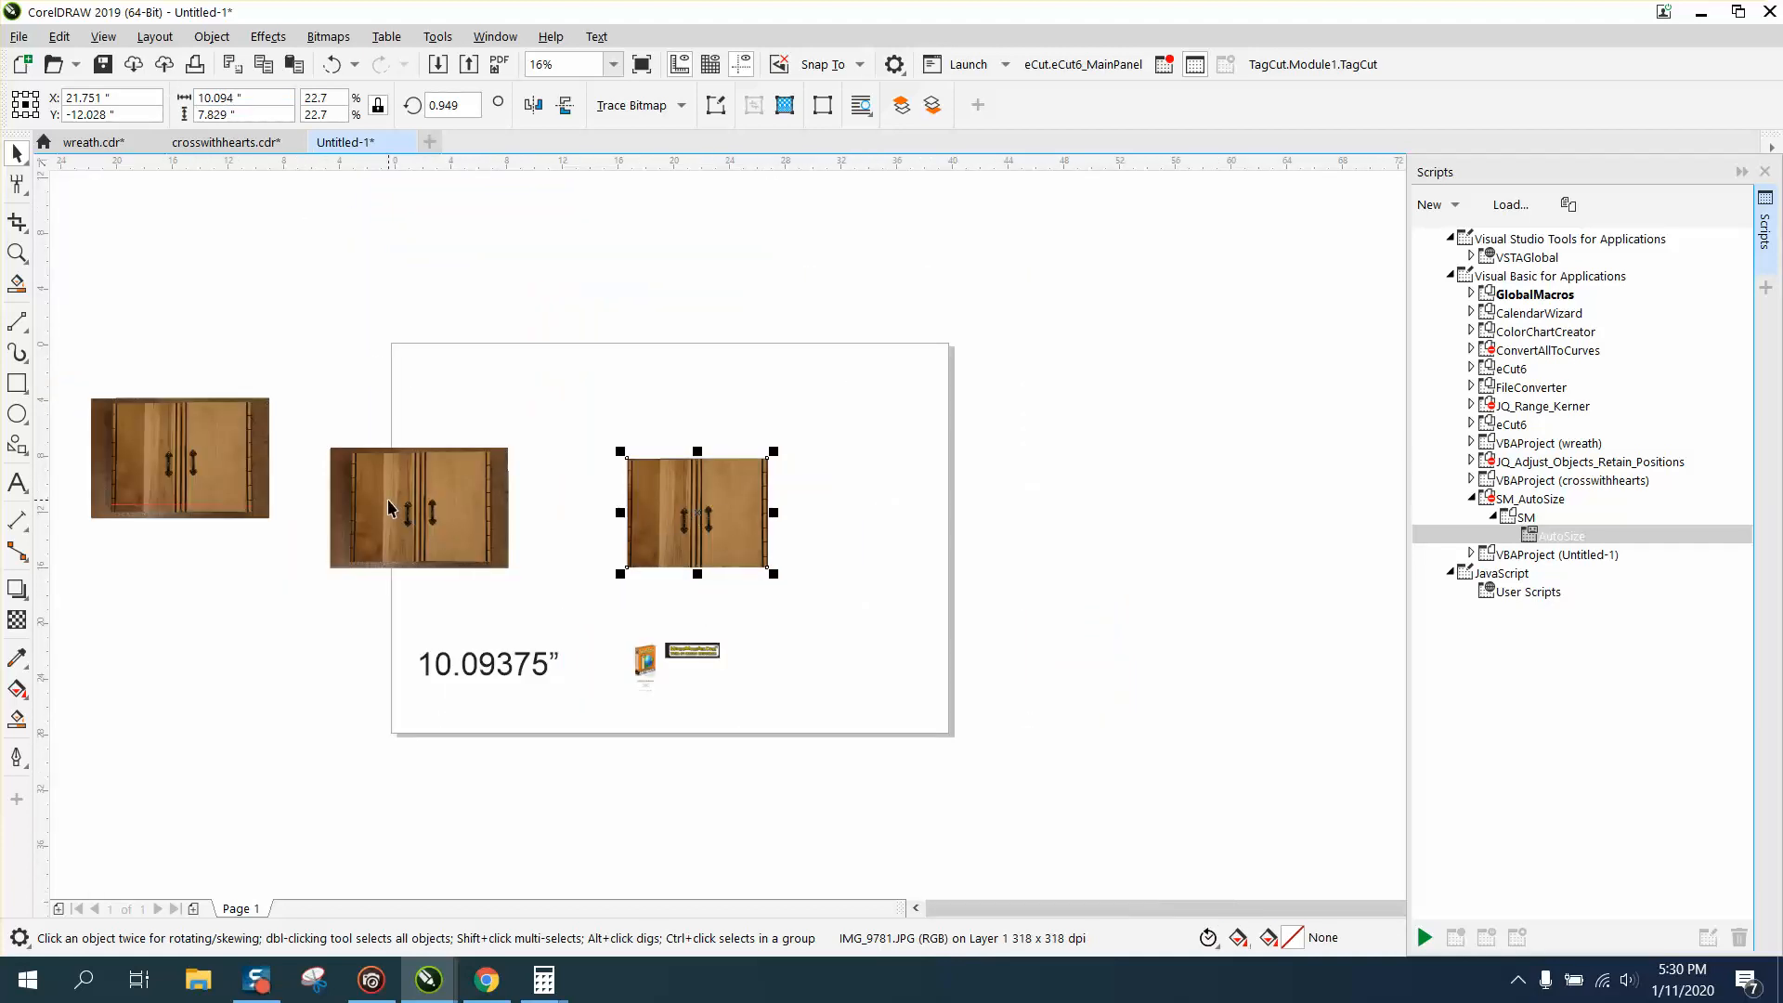
pyautogui.scroll(1, 389, 504)
pyautogui.moveTo(395, 501); pyautogui.dragTo(536, 295)
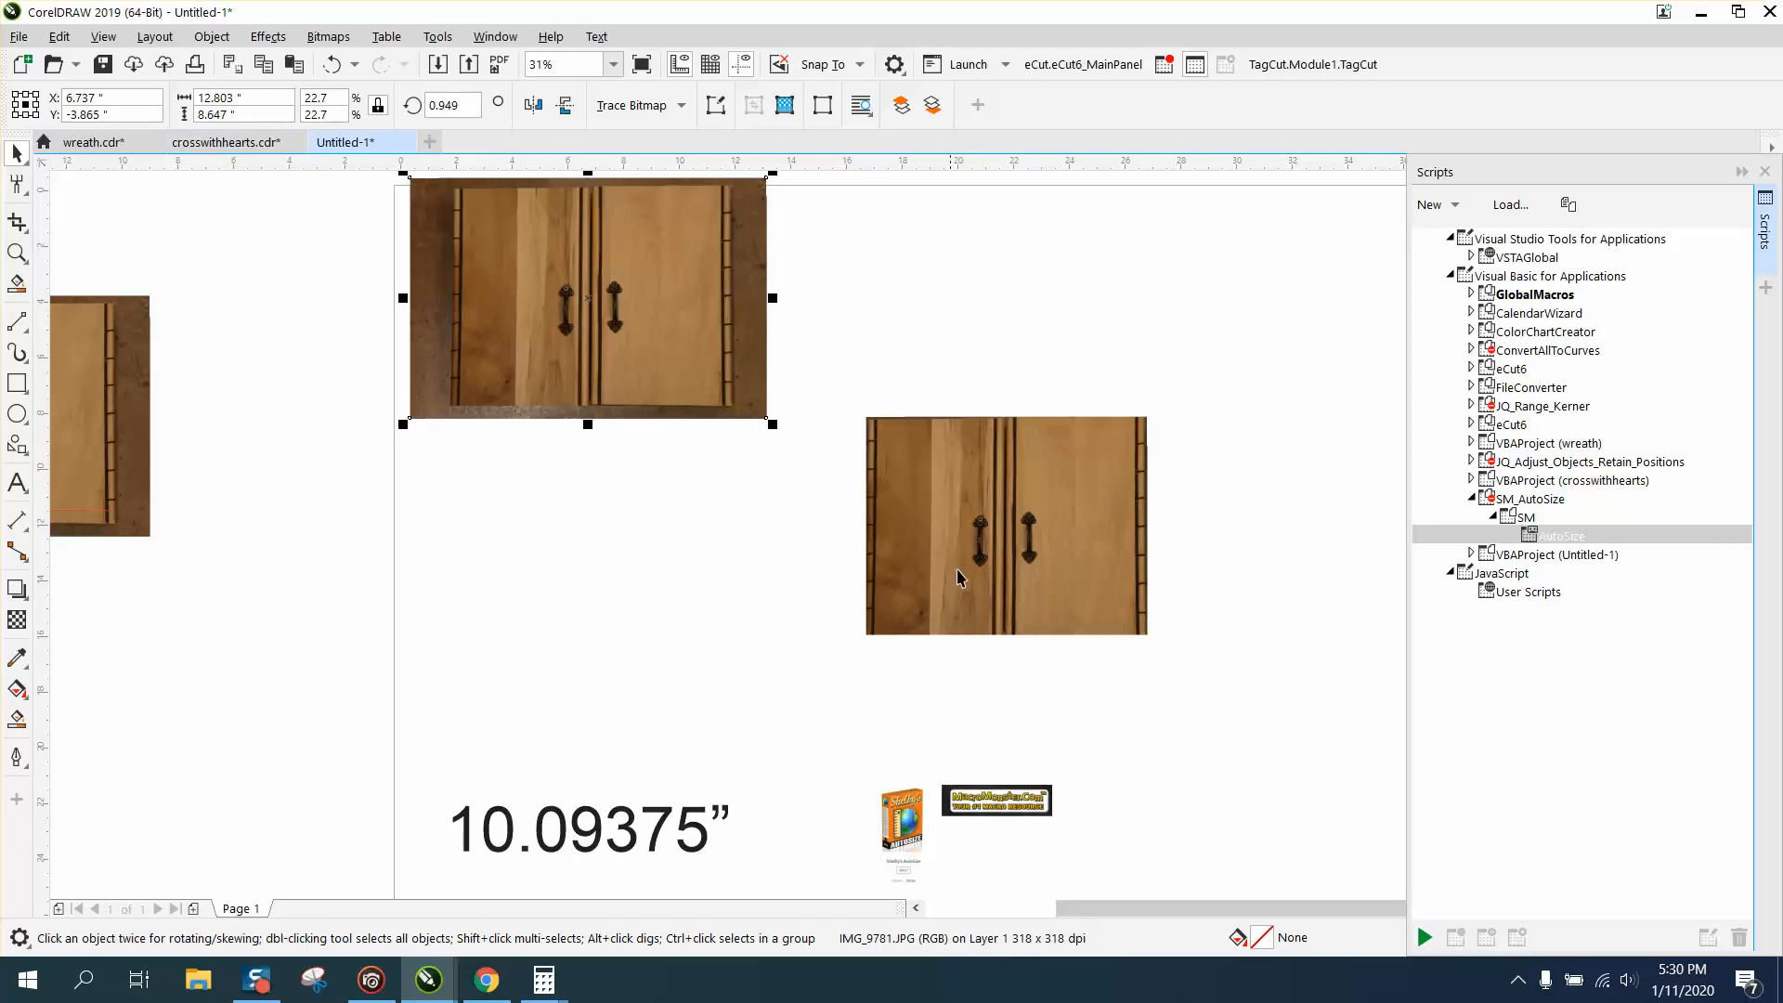
pyautogui.moveTo(1002, 576); pyautogui.dragTo(585, 566)
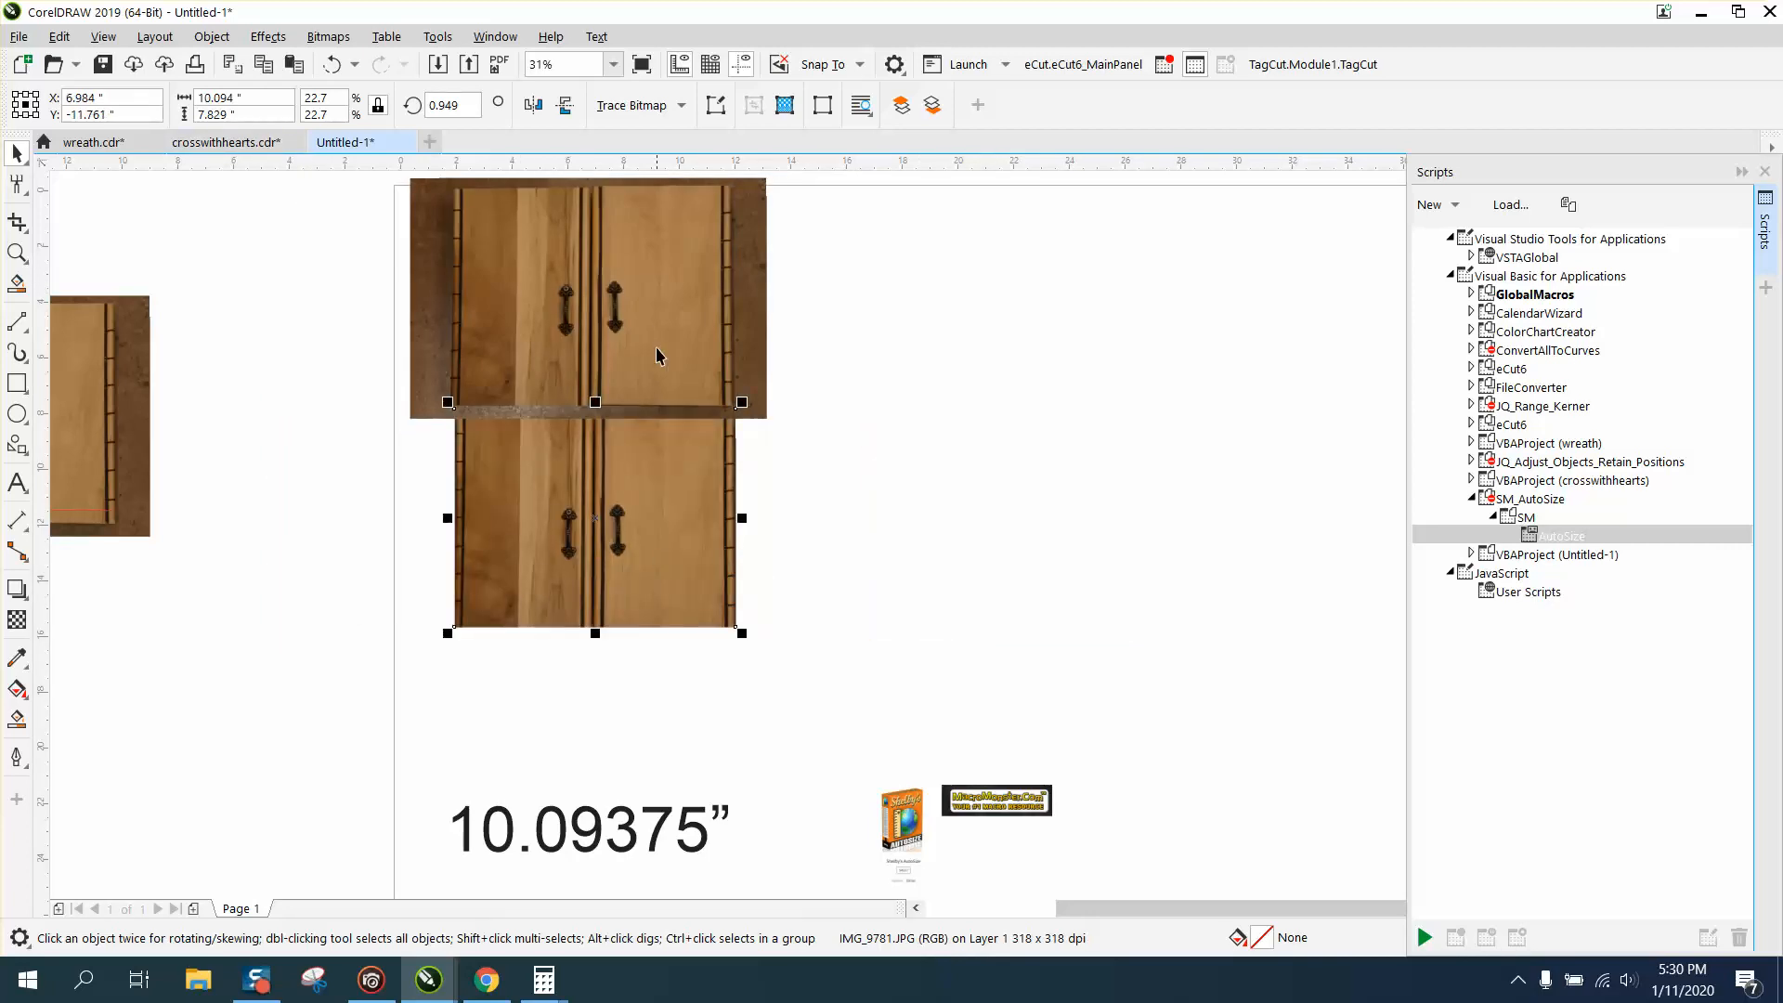
# Move the cropped photo clear of the uncropped one, to an empty area on its lower right.
pyautogui.moveTo(659, 518); pyautogui.dragTo(995, 530)
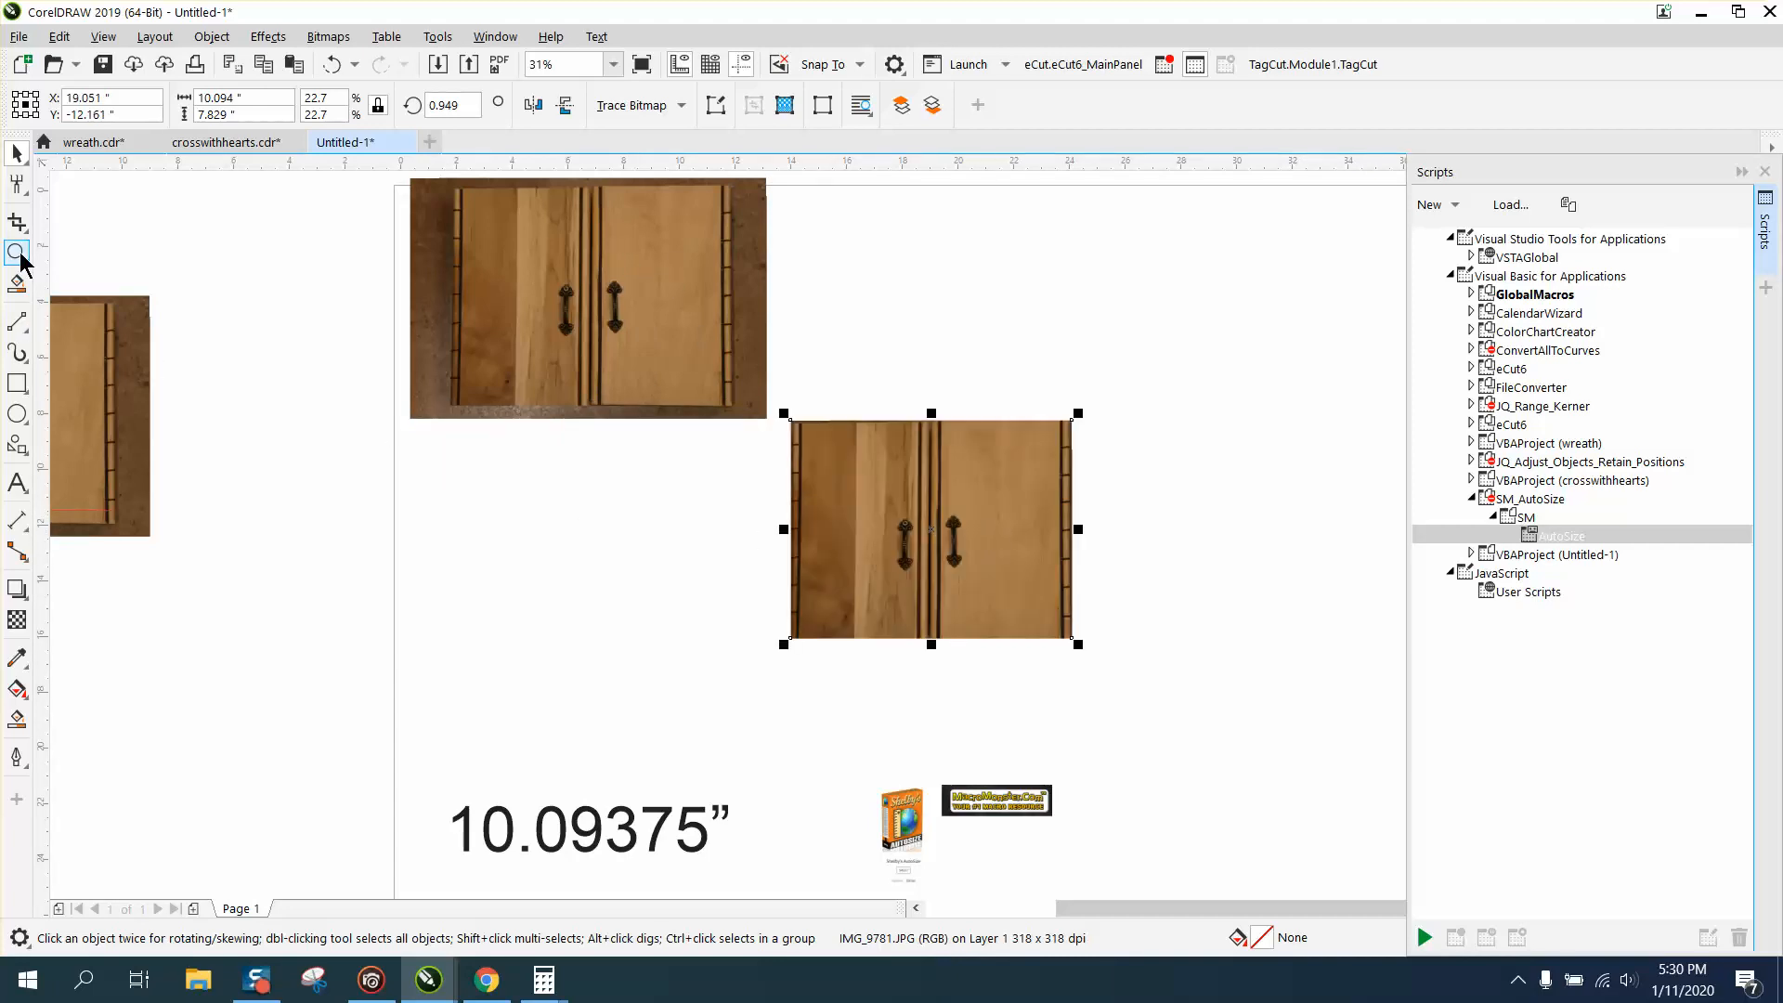
pyautogui.click(17, 251)
pyautogui.moveTo(688, 376); pyautogui.dragTo(1274, 765)
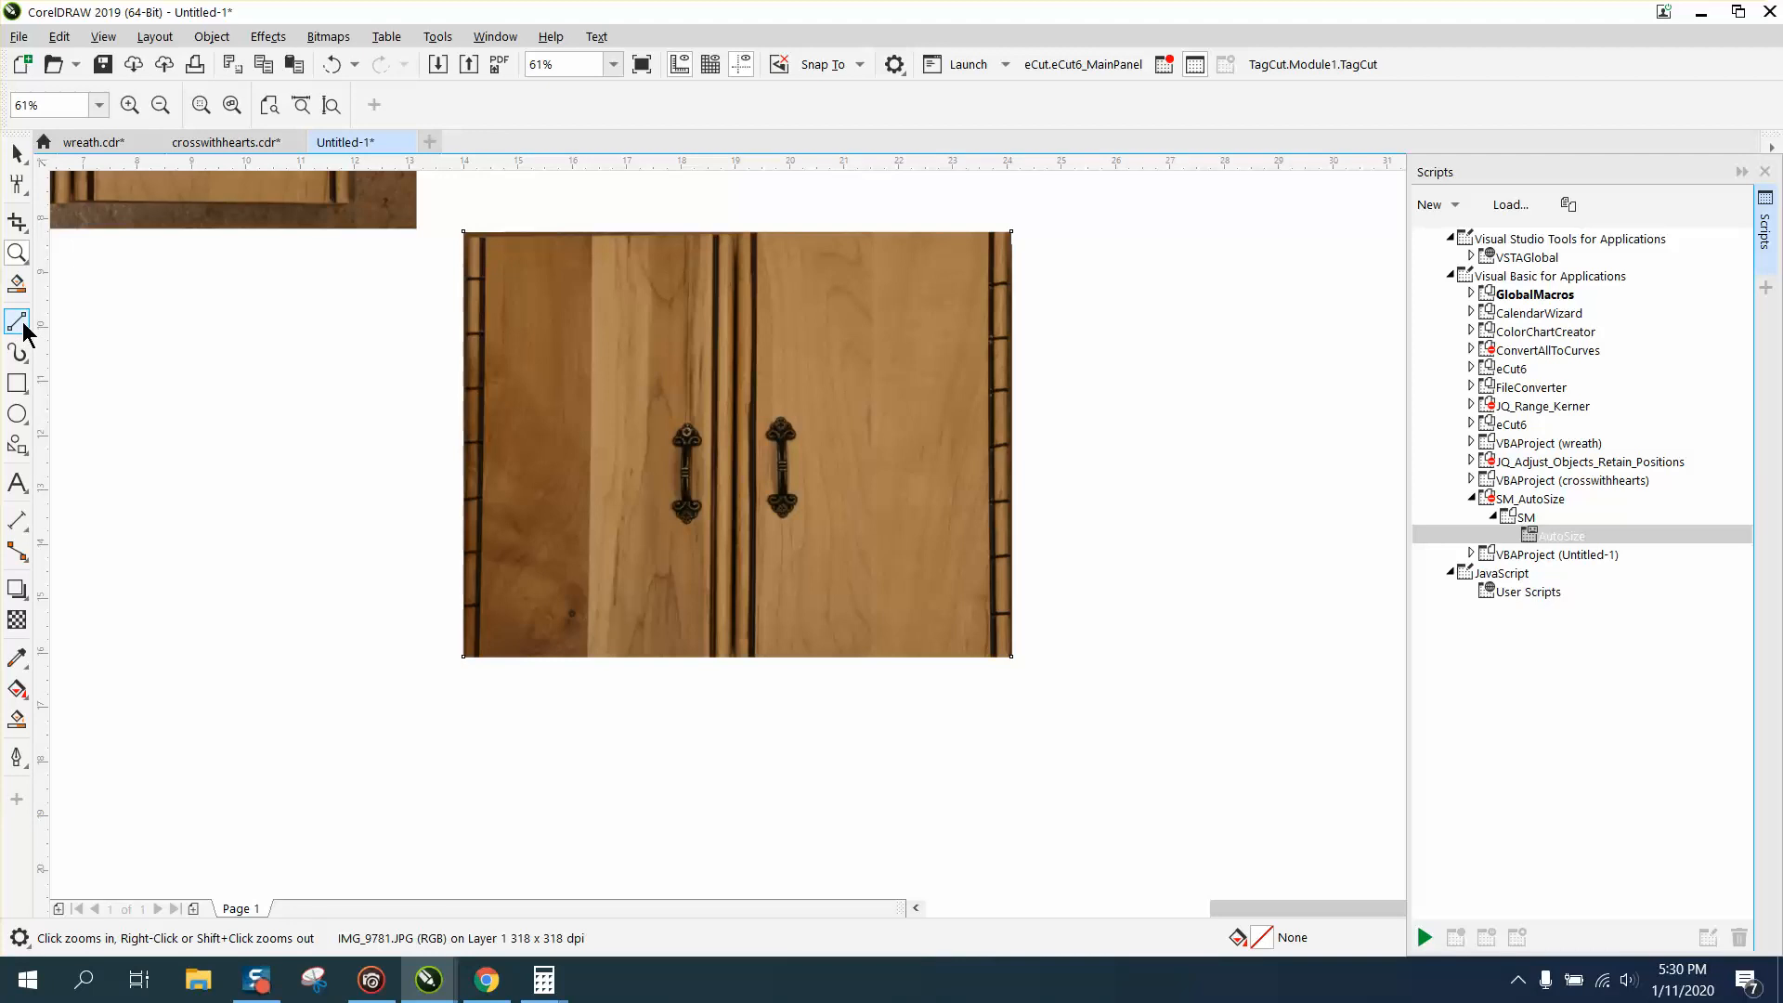
# Draw a rectangle over each cabinet door, about 4.205 by 7.829 in on the left and 4.341 by 7.829 in on the right.
pyautogui.click(16, 383)
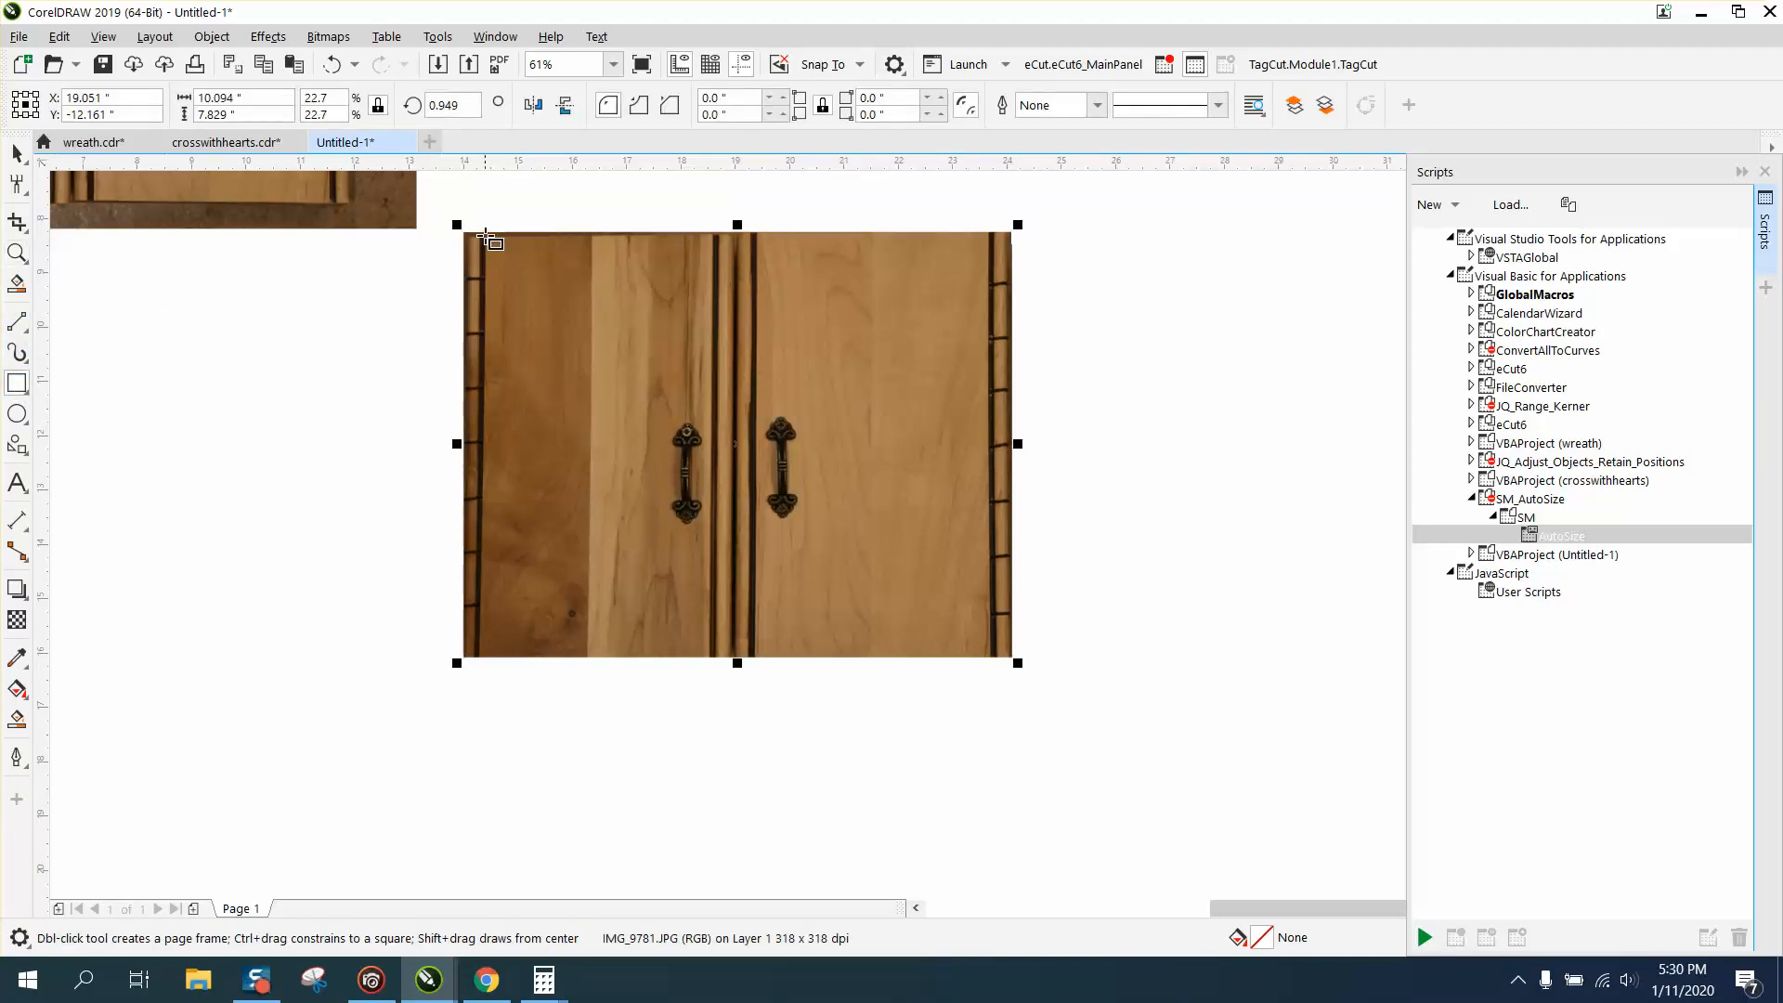
pyautogui.moveTo(485, 236); pyautogui.dragTo(715, 657)
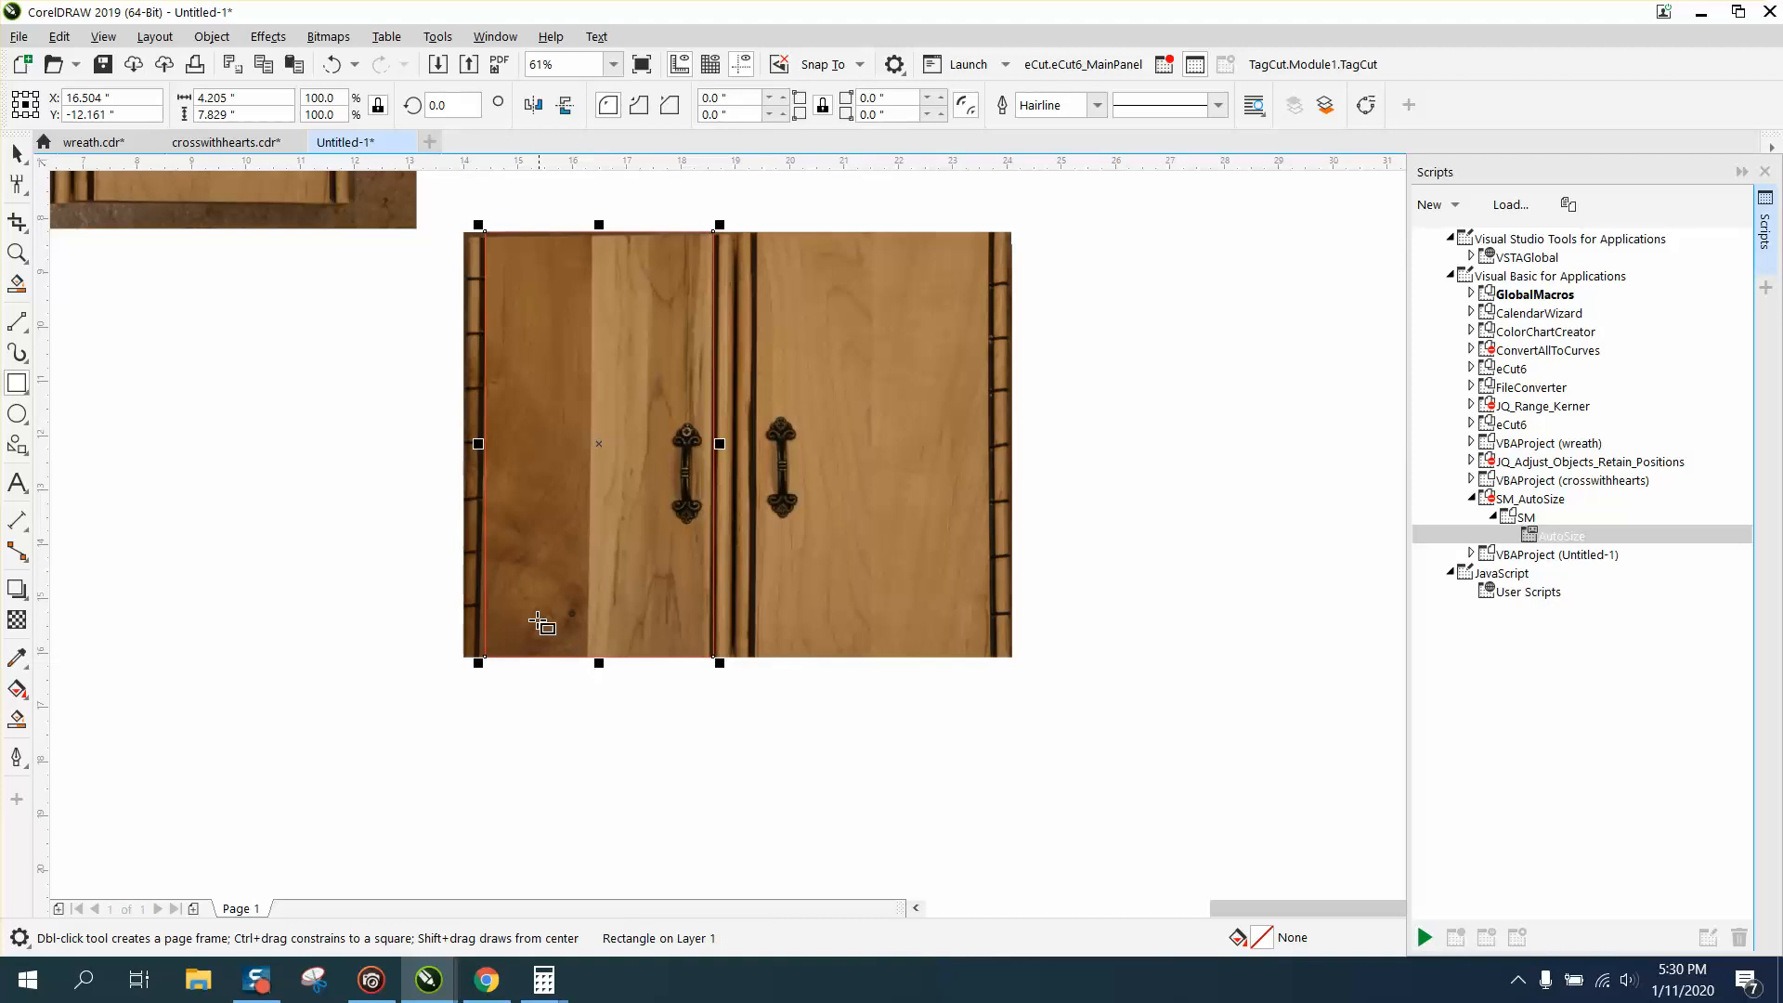
pyautogui.moveTo(752, 233); pyautogui.dragTo(996, 657)
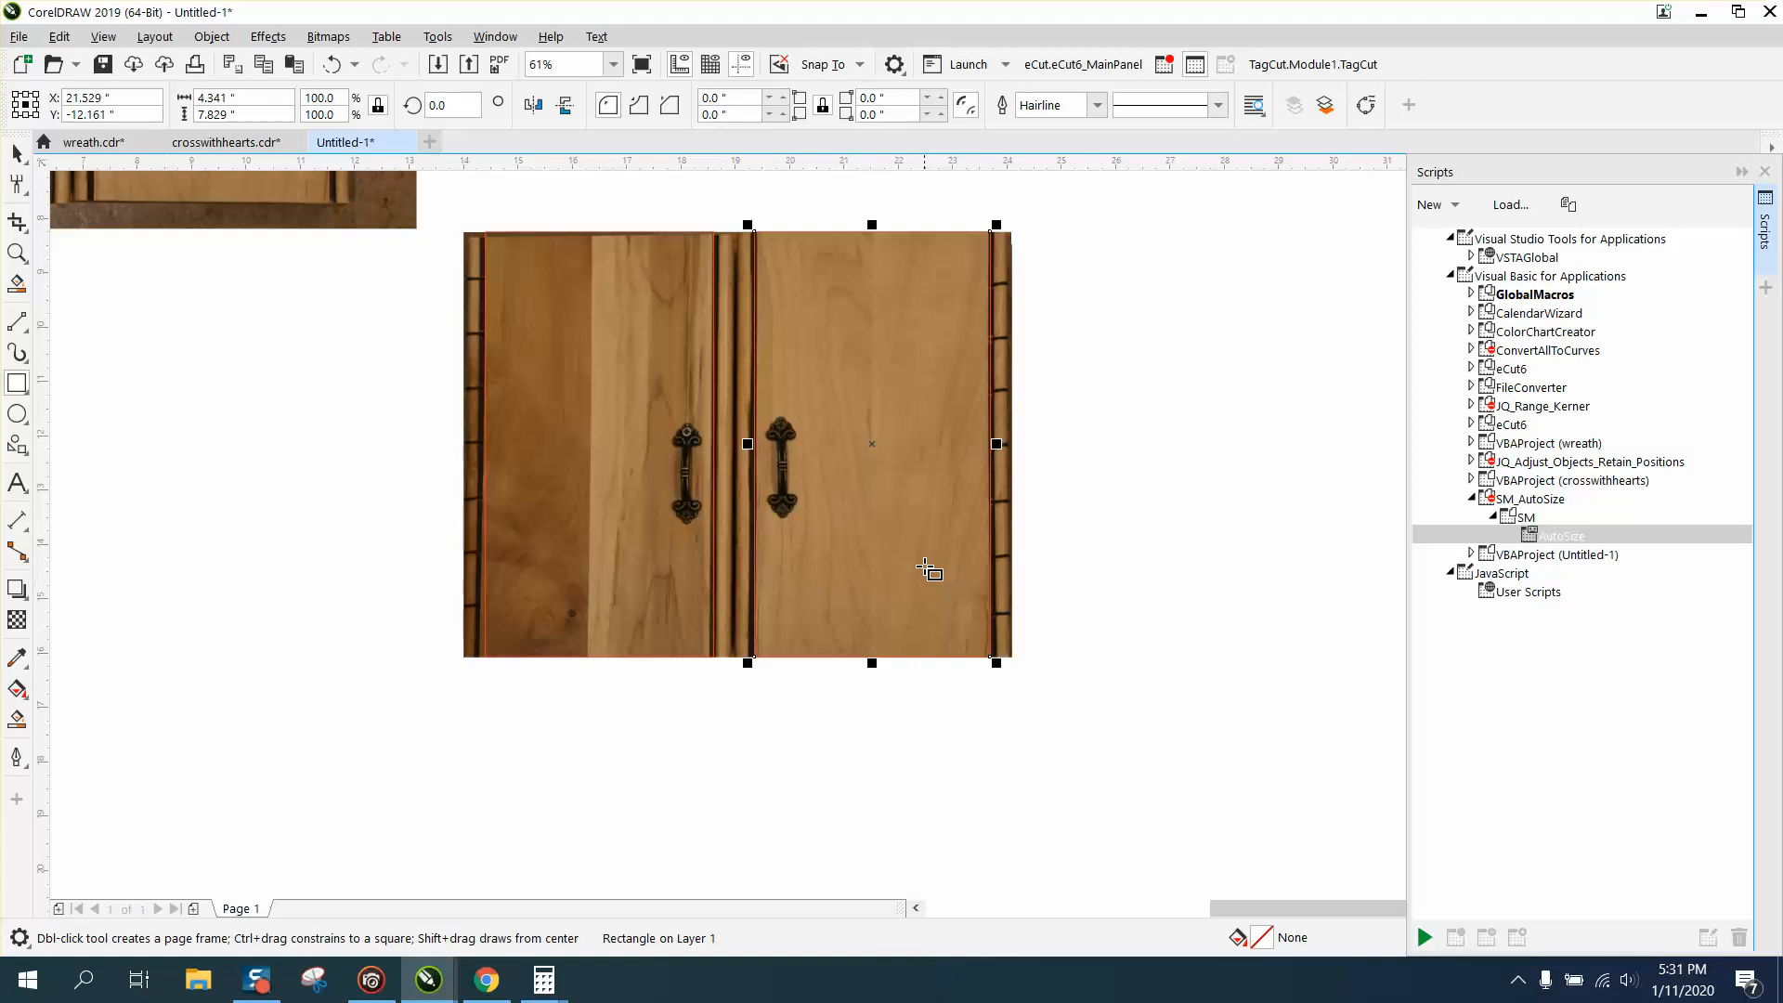
# Move the two door rectangles to the right, off the doors they outline.
pyautogui.click(17, 153)
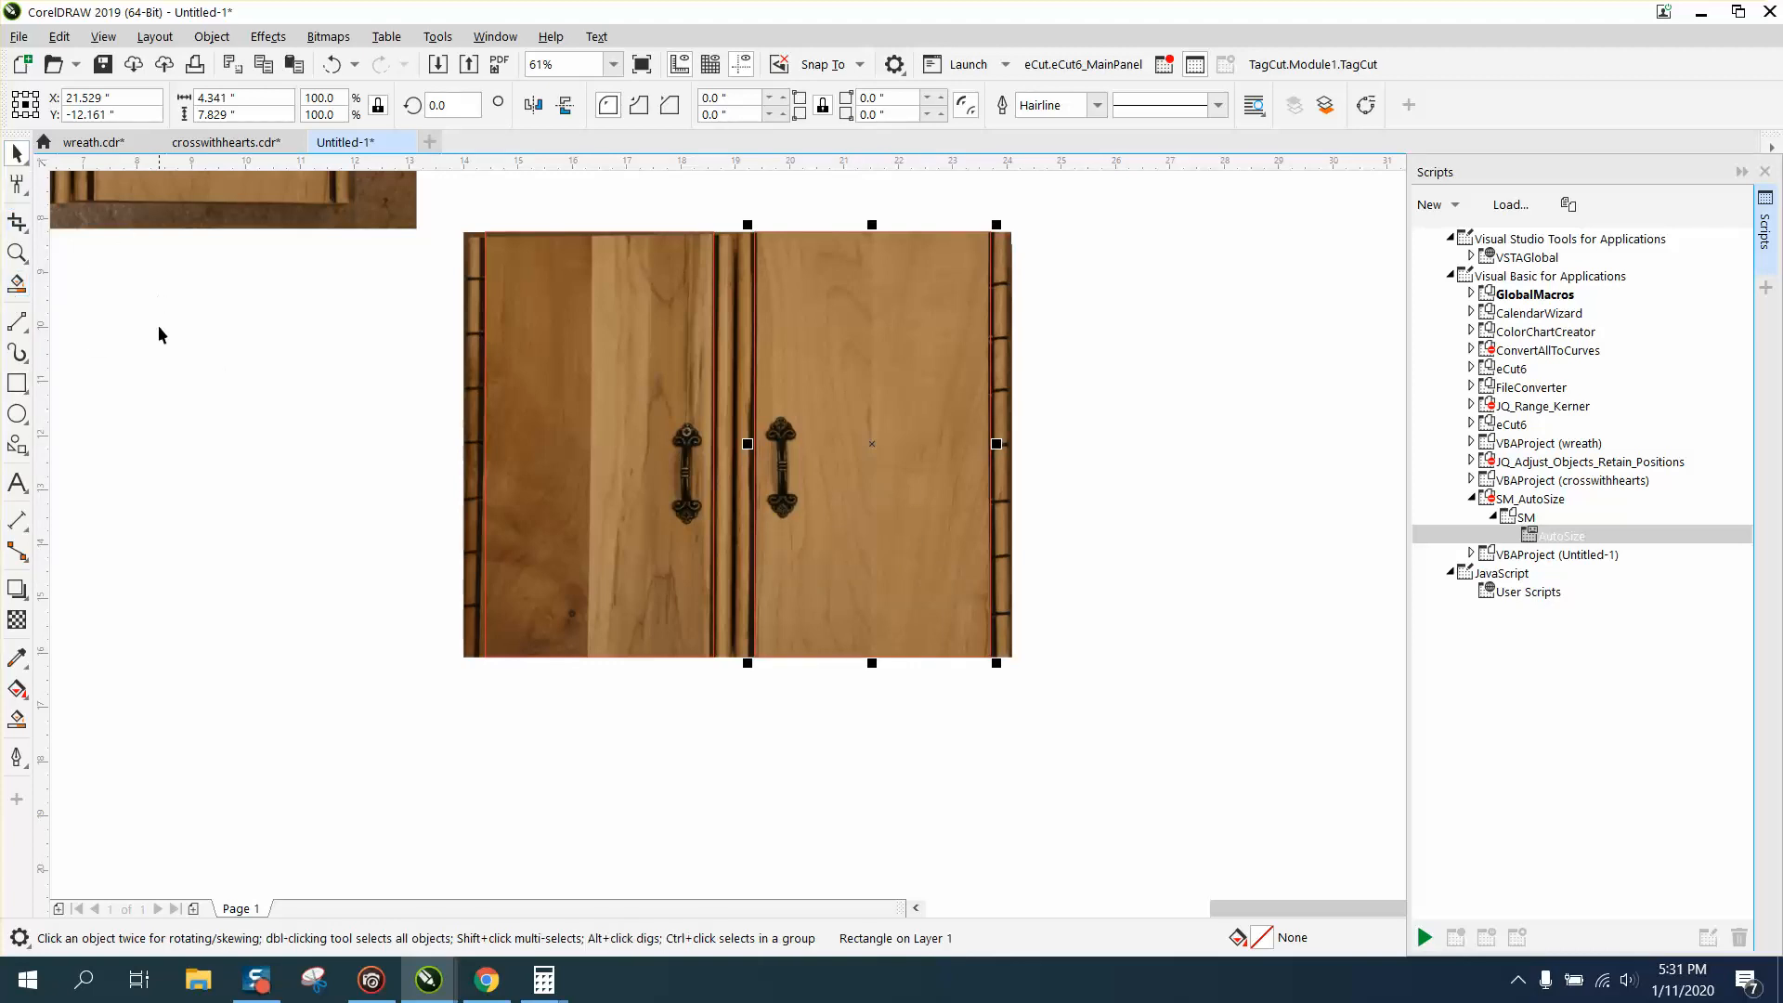
pyautogui.moveTo(873, 443); pyautogui.dragTo(950, 442)
pyautogui.moveTo(653, 447); pyautogui.dragTo(769, 456)
# Separate the two rectangles slightly and reposition the cropped photo so its right door overlaps the left rectangle.
pyautogui.moveTo(527, 434); pyautogui.dragTo(143, 650)
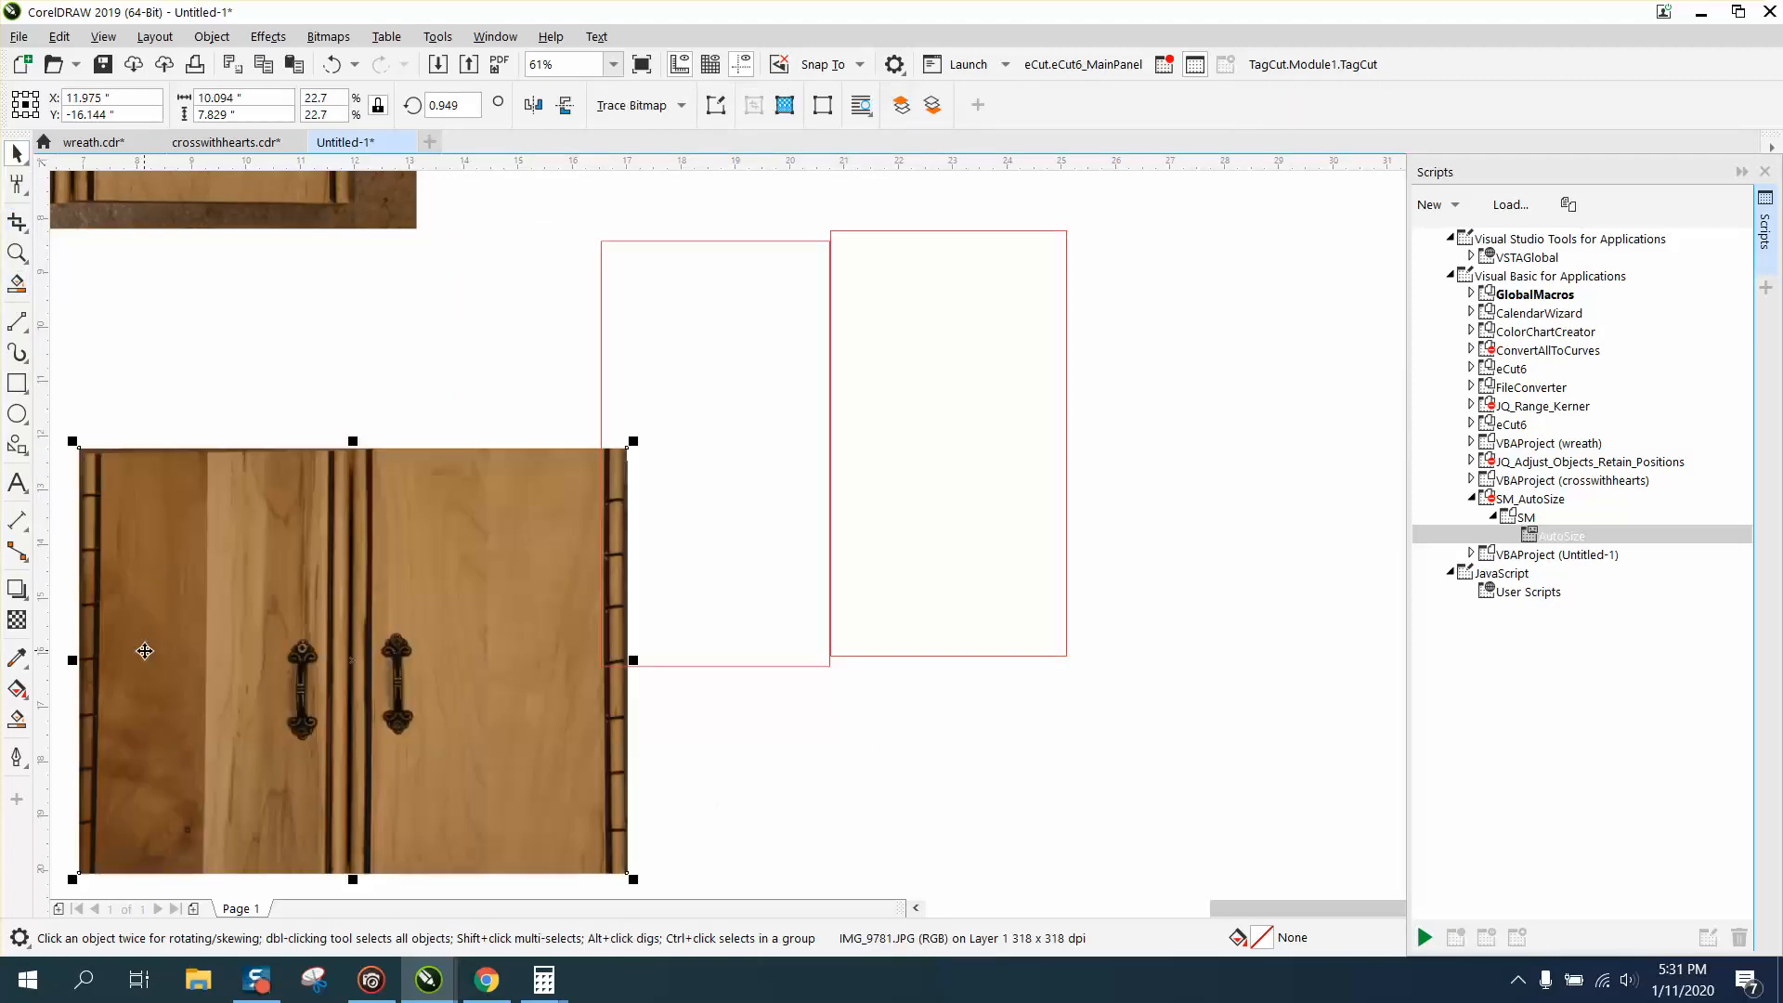
pyautogui.moveTo(698, 475); pyautogui.dragTo(684, 463)
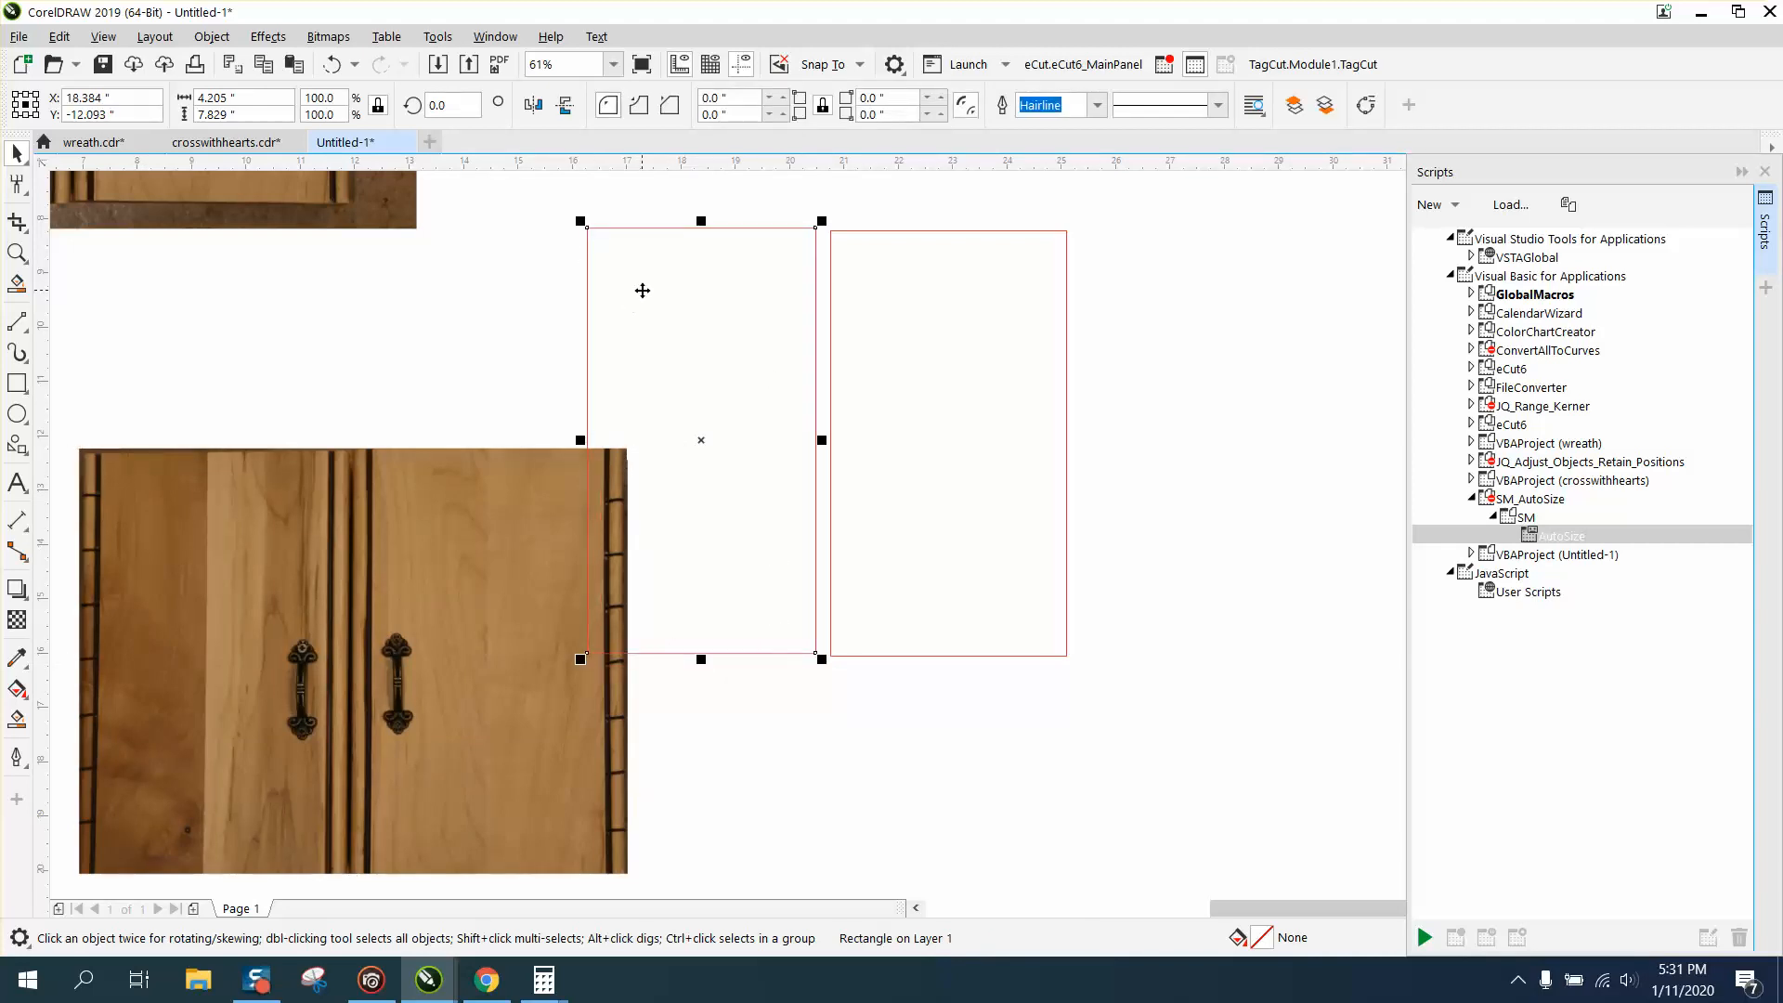
pyautogui.moveTo(506, 655); pyautogui.dragTo(710, 483)
# Delete both door rectangles, leaving the cropped cabinet photo in place.
pyautogui.scroll(-4, 640, 505)
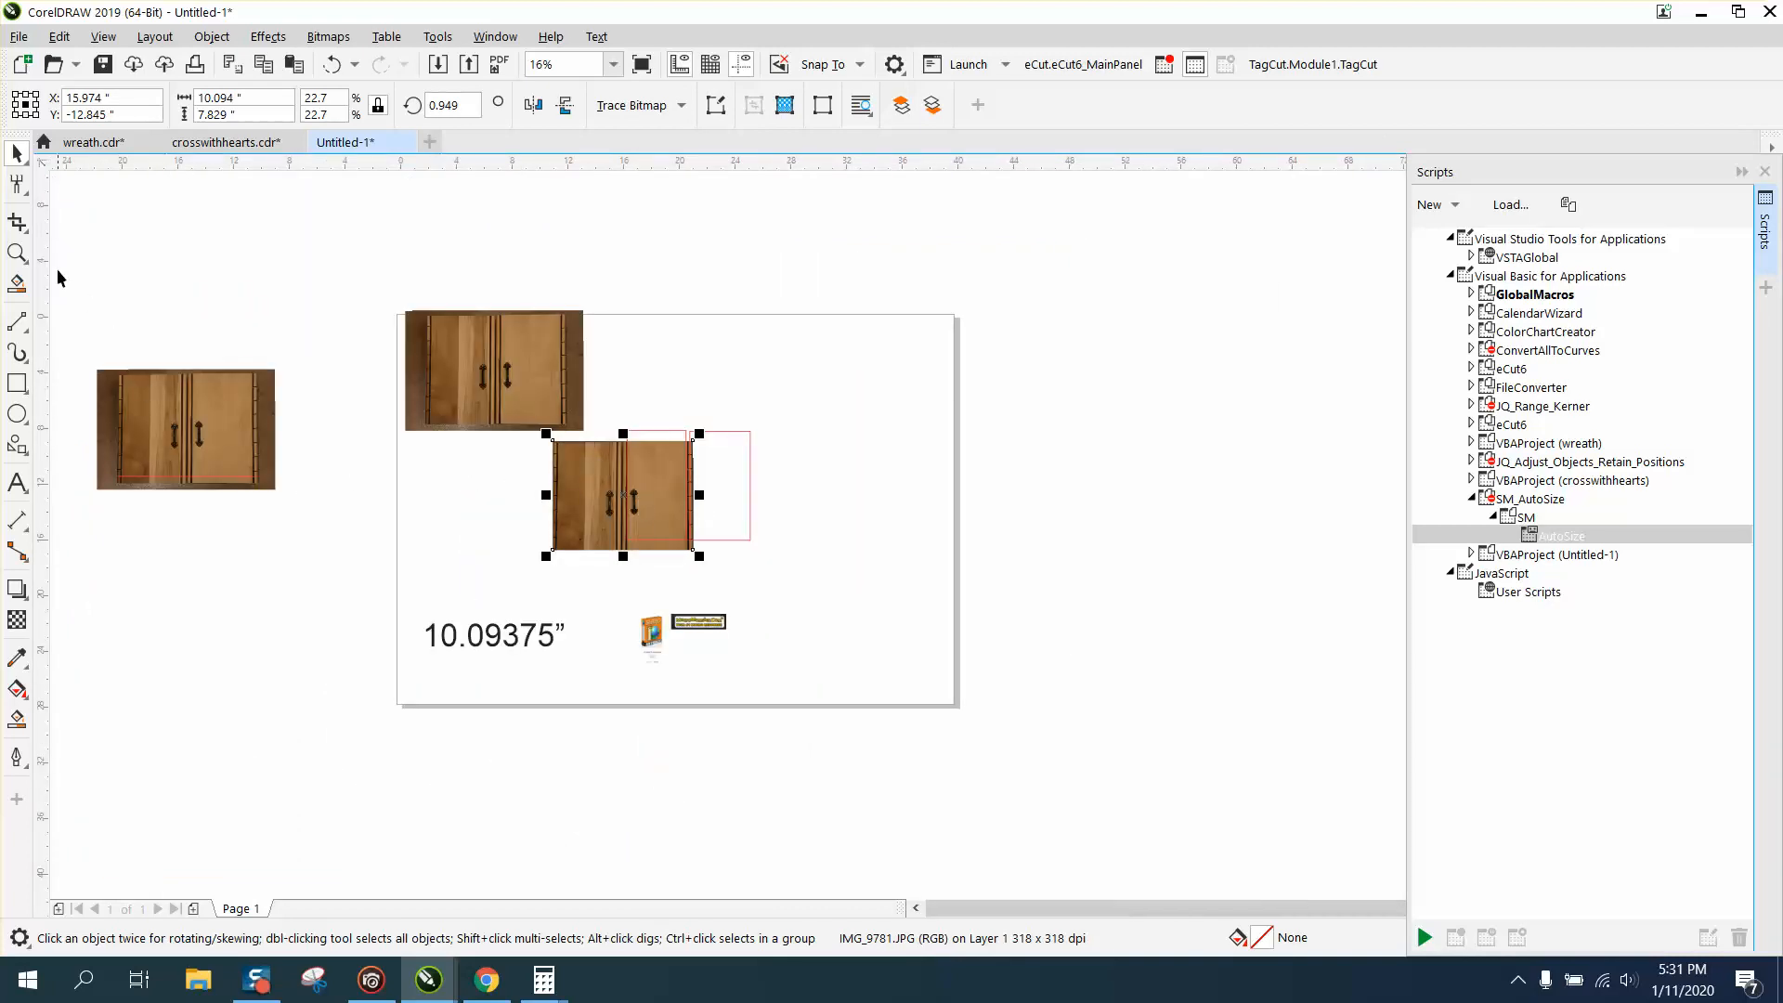
pyautogui.click(16, 253)
pyautogui.moveTo(483, 413); pyautogui.dragTo(882, 603)
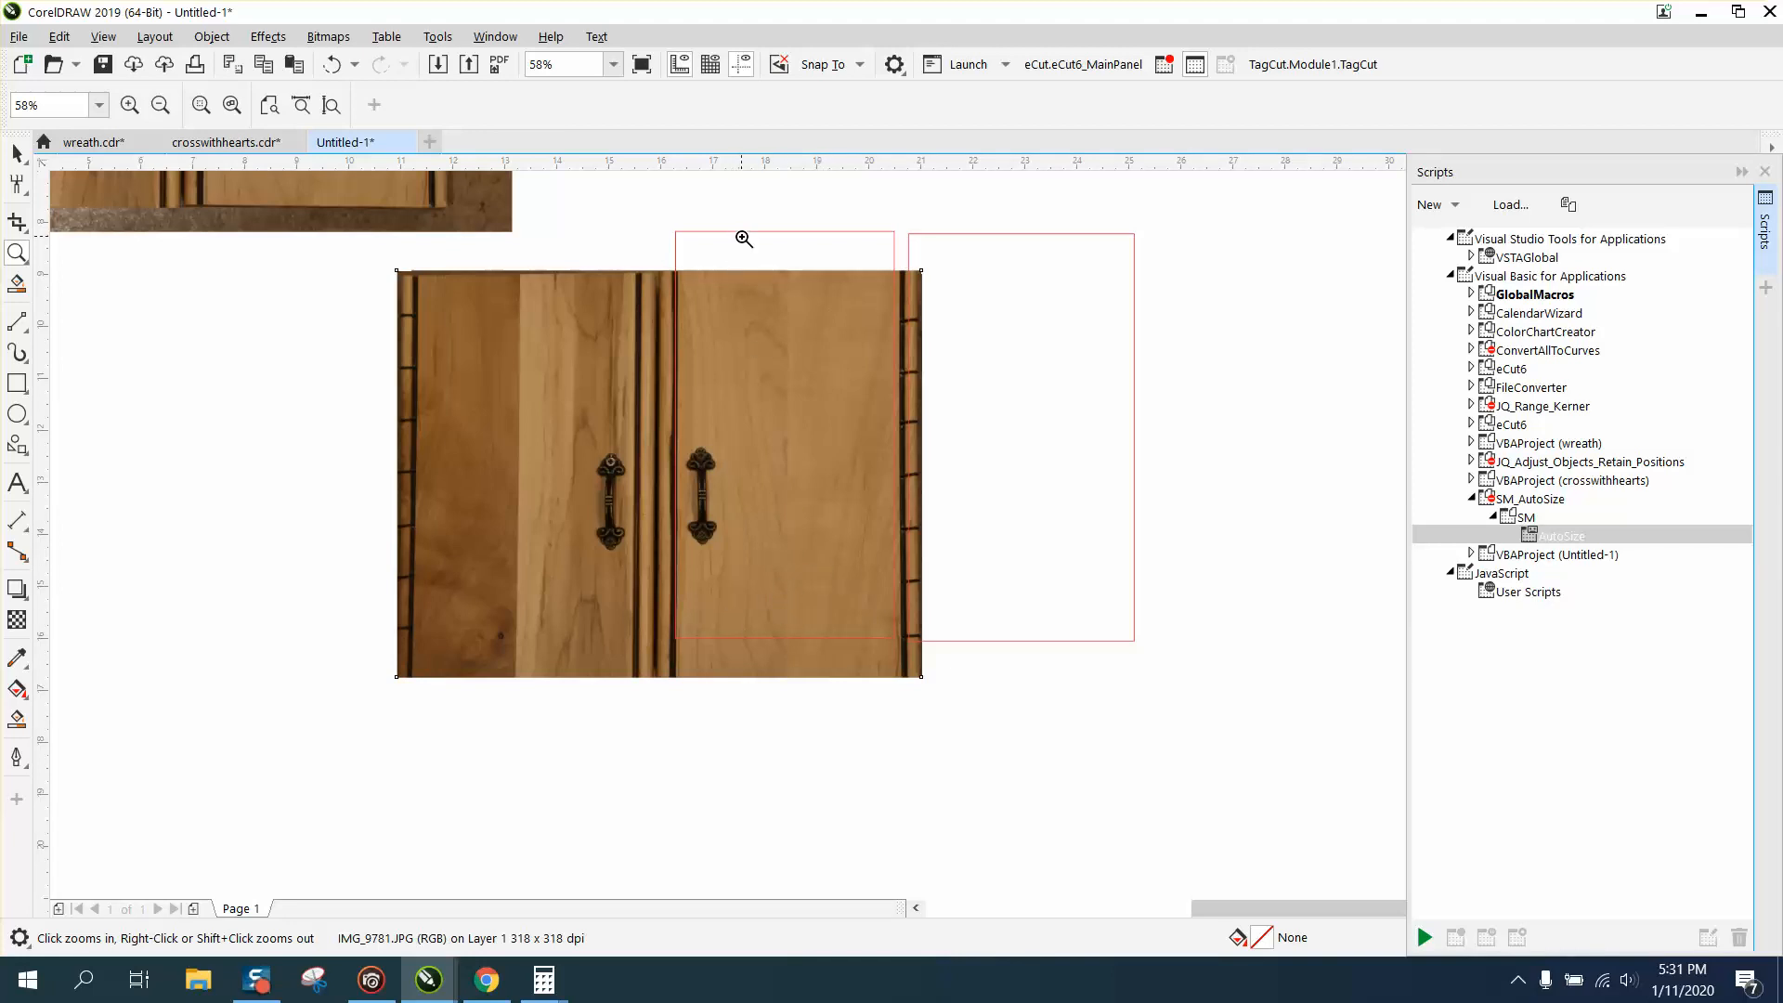
pyautogui.scroll(-2, 748, 446)
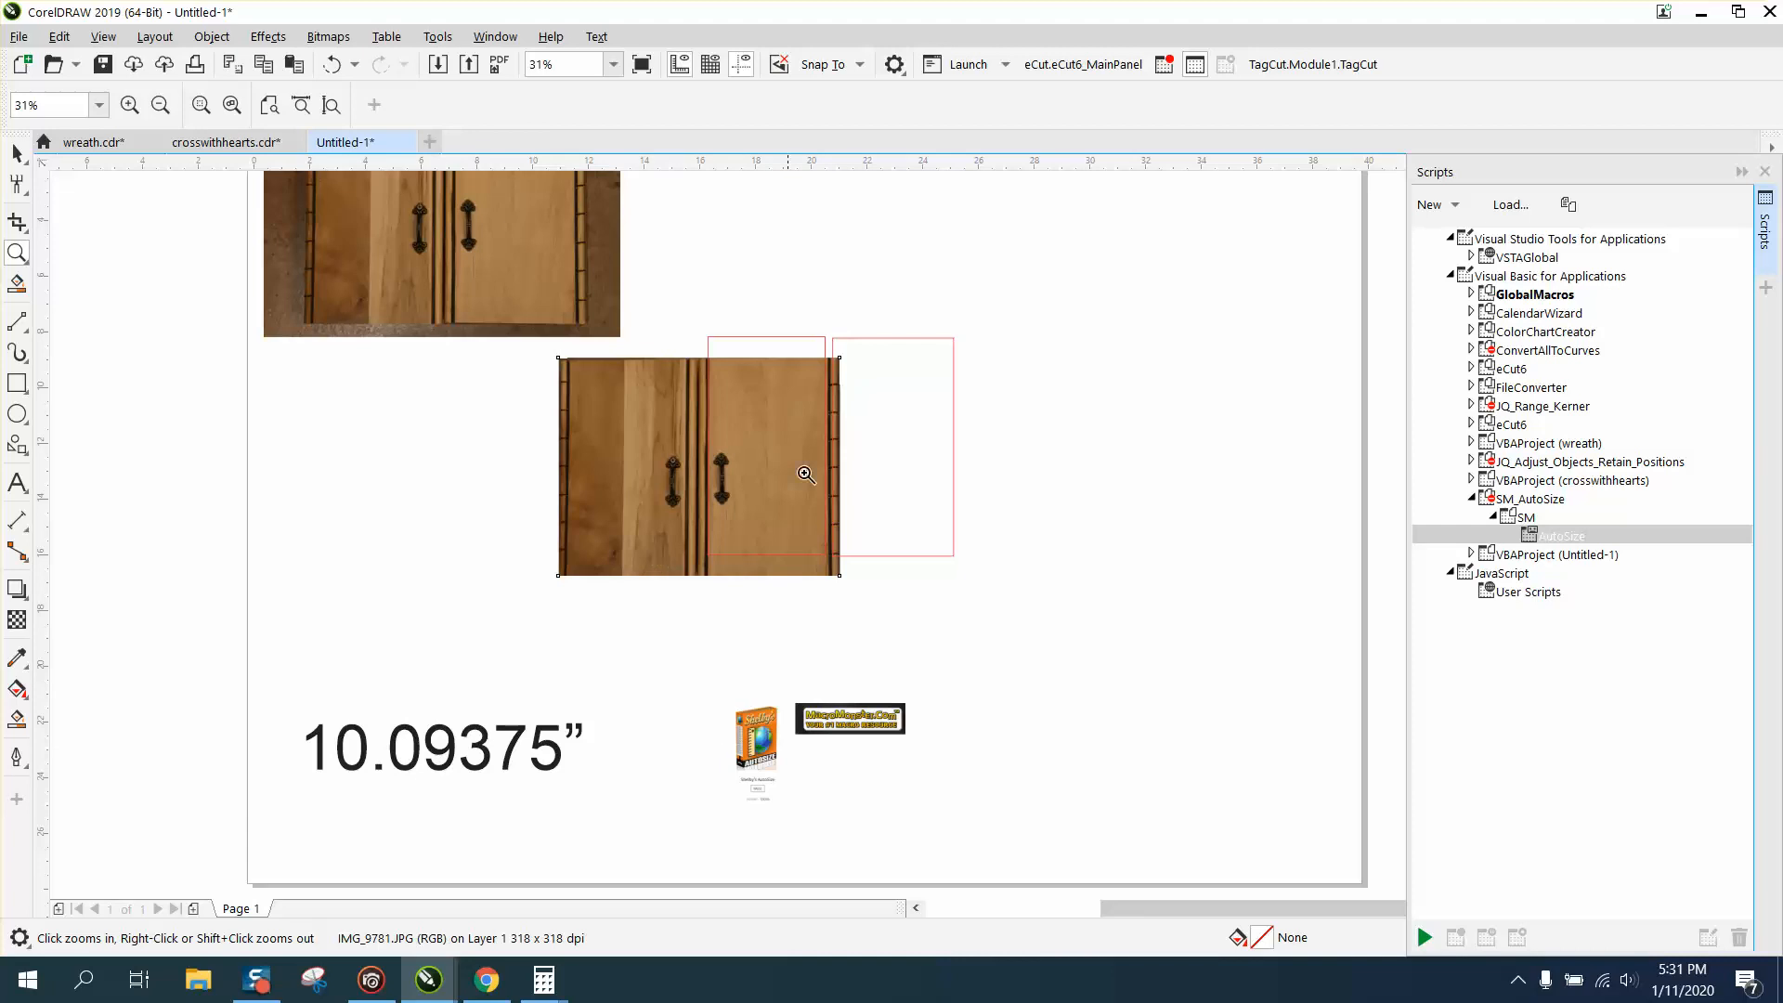
pyautogui.click(17, 153)
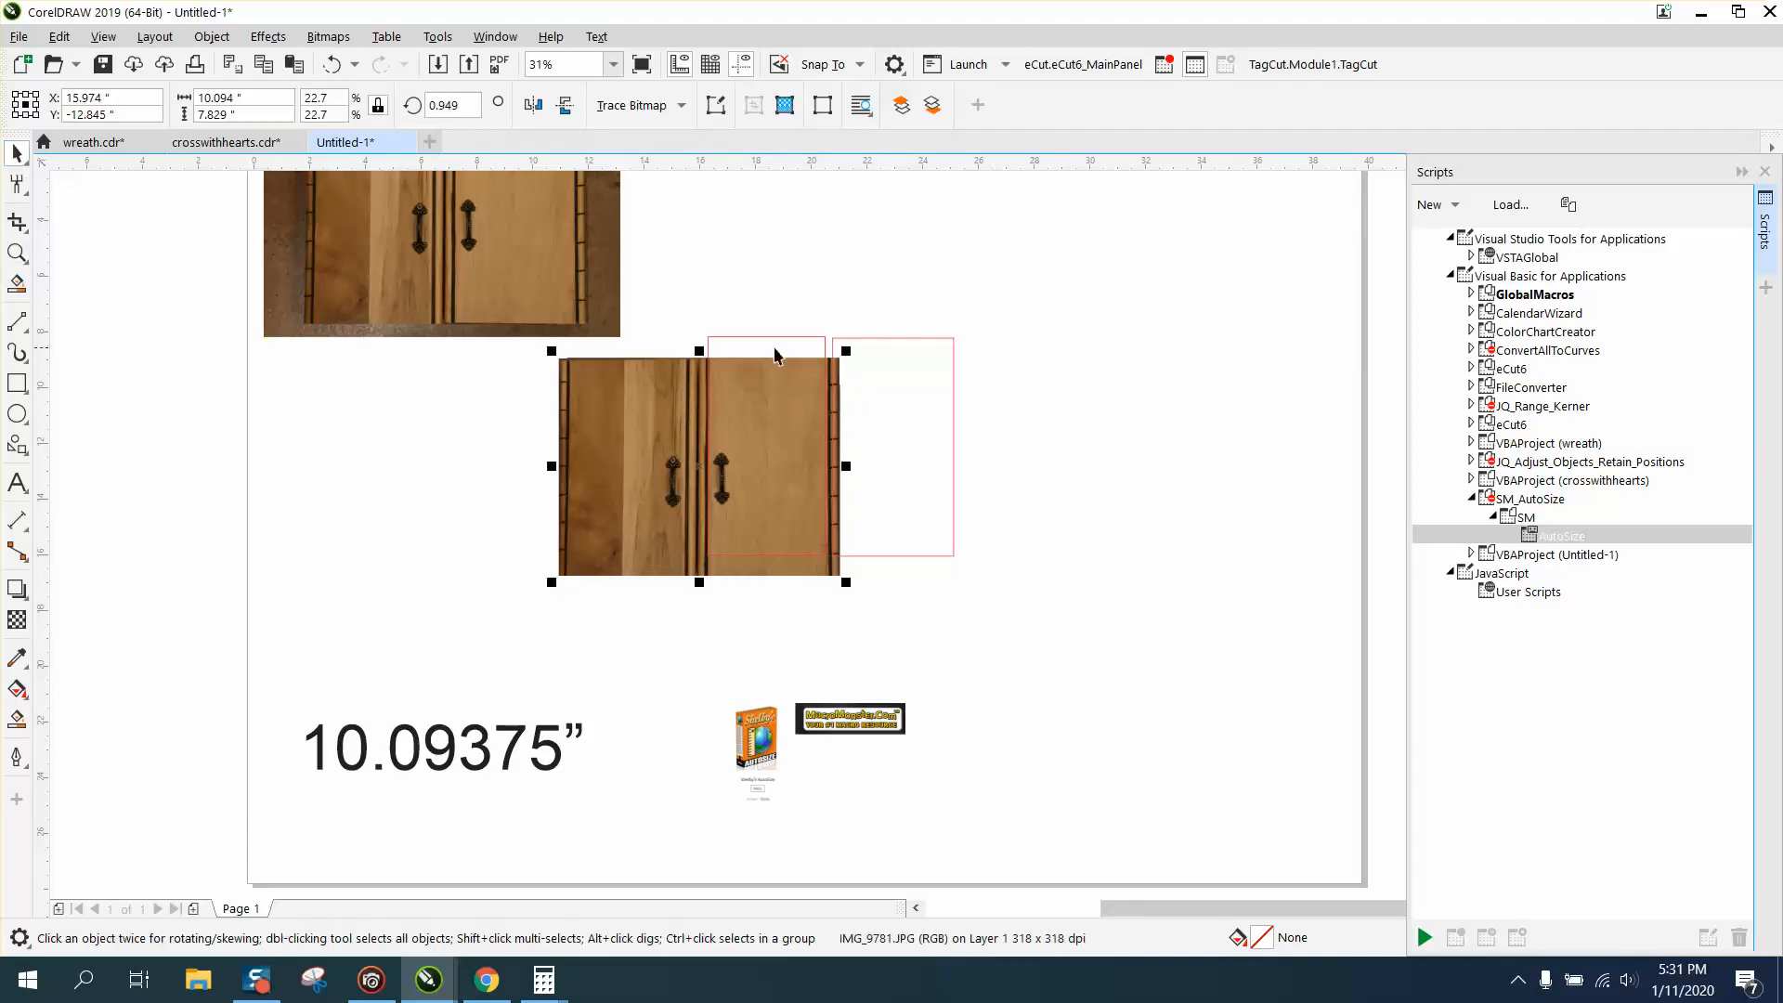
pyautogui.click(787, 333)
pyautogui.click(872, 338)
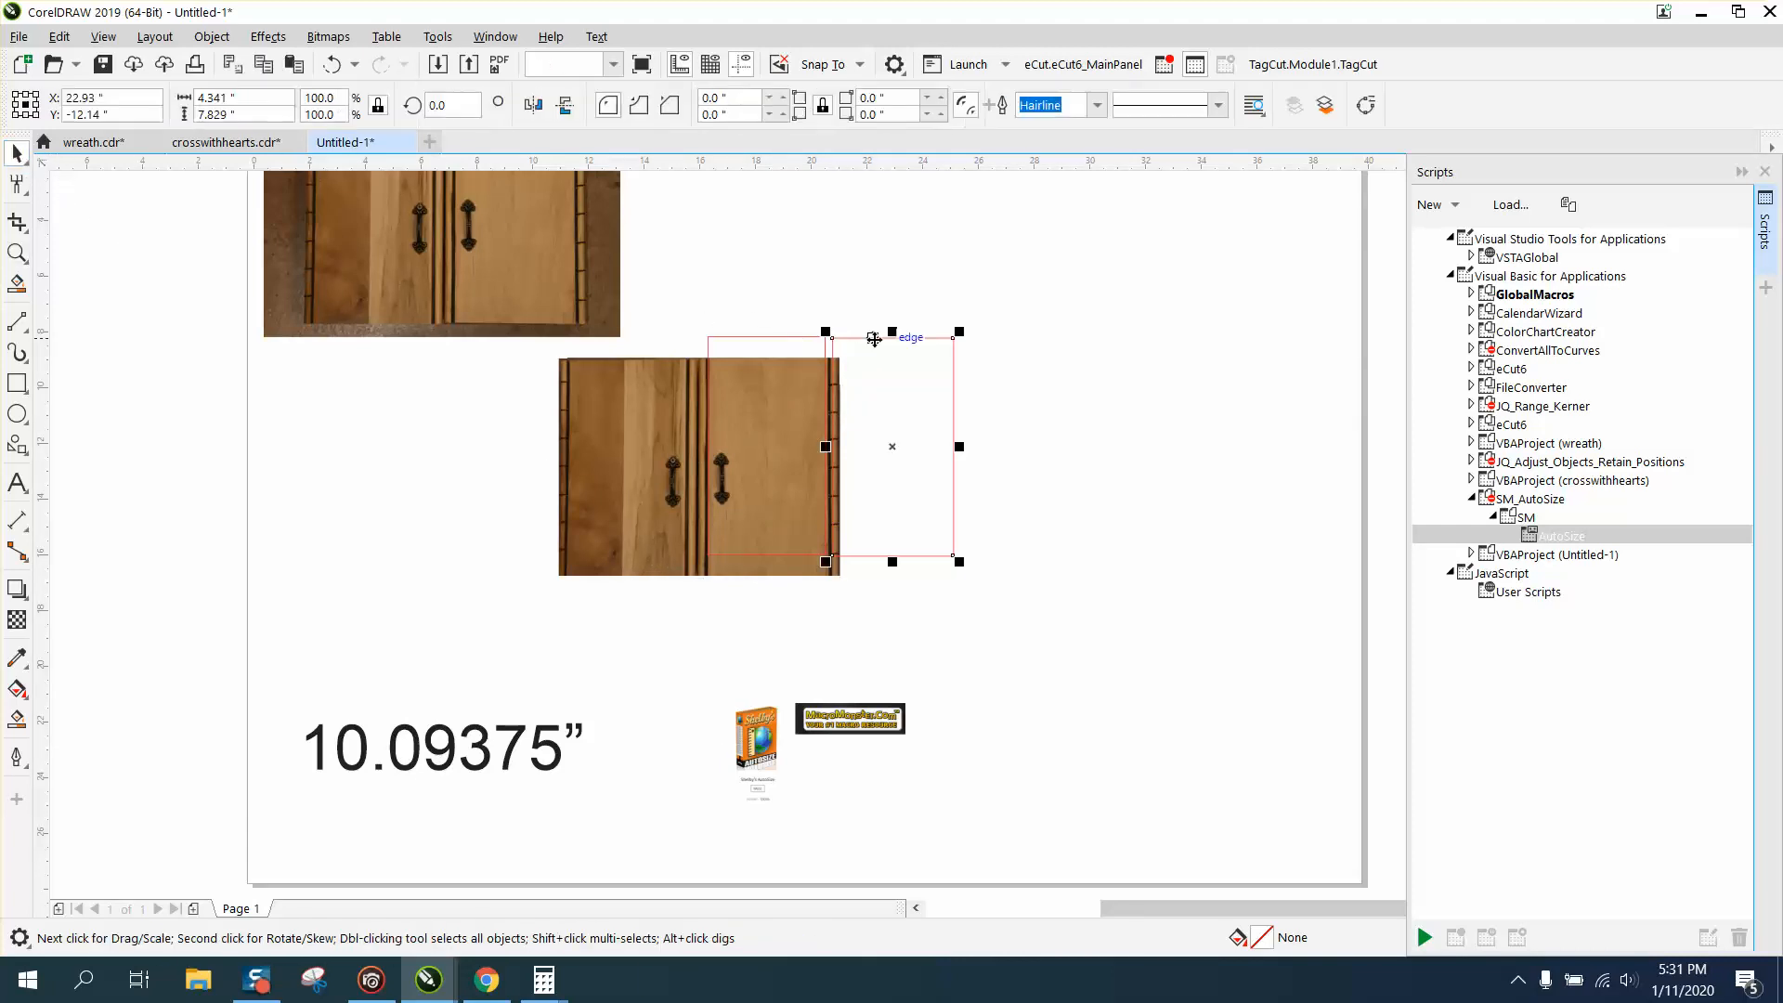
pyautogui.press('Delete')
pyautogui.click(821, 348)
pyautogui.press('Delete')
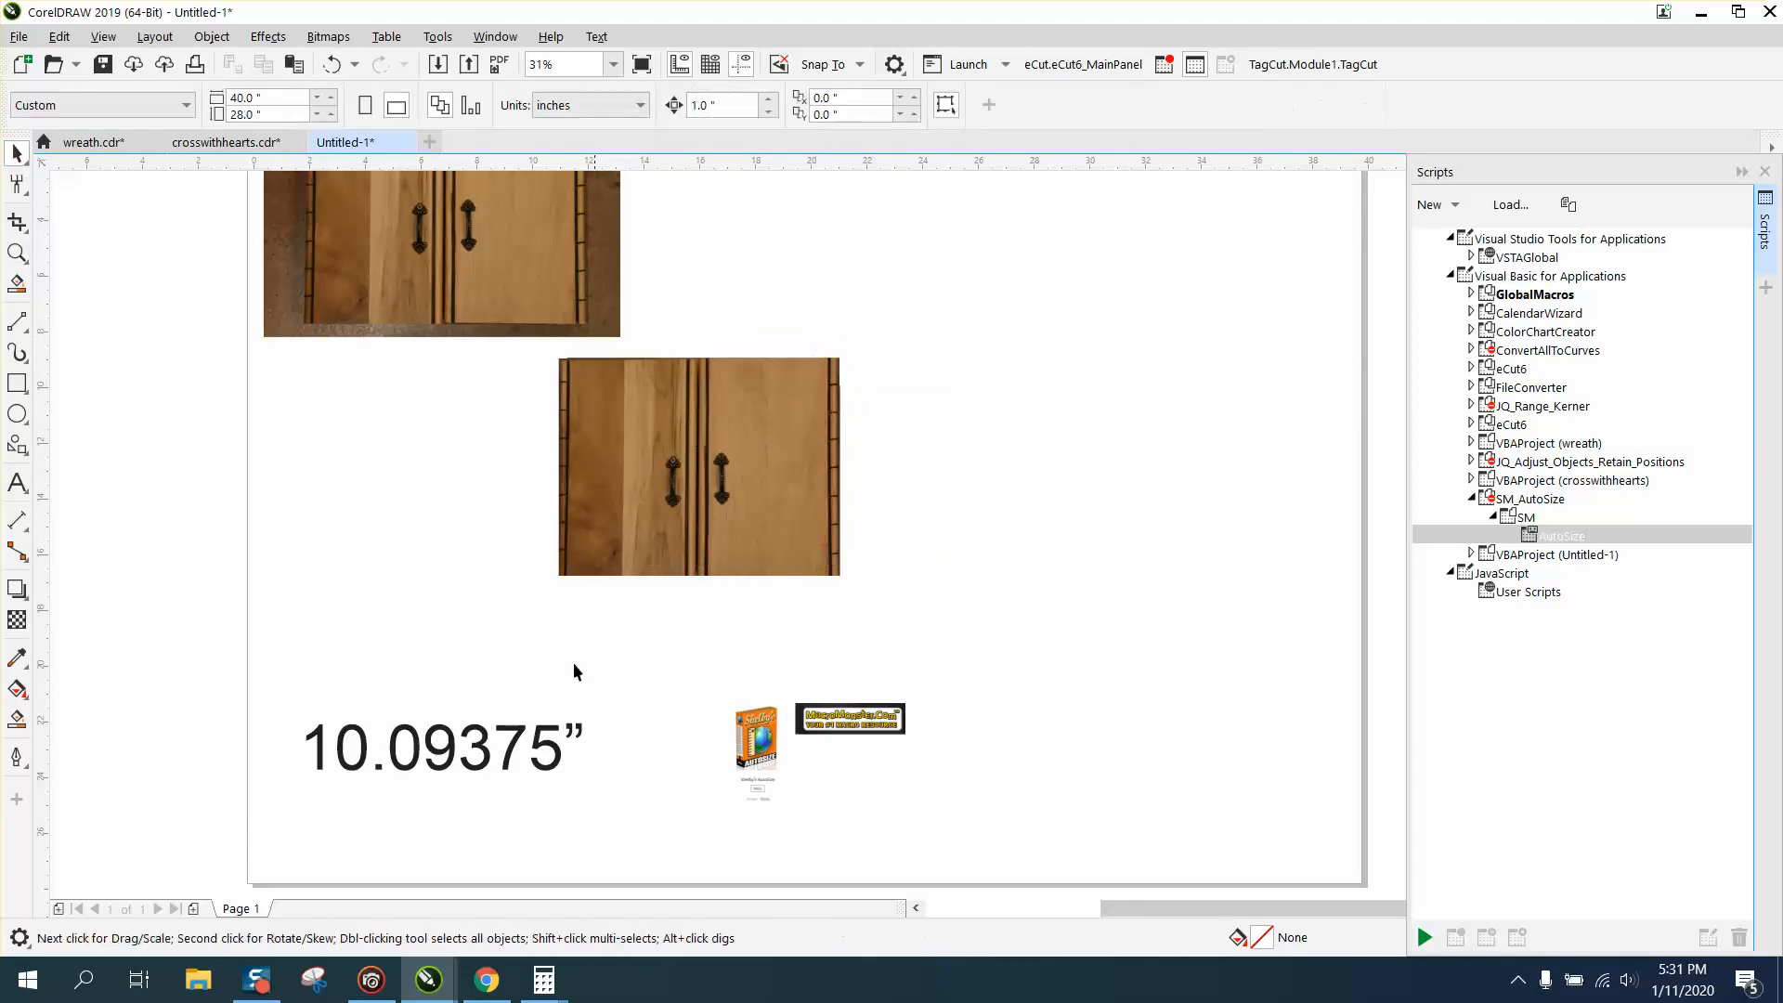
# Delete the 10.09375” text and the uncropped photo above the cropped one.
pyautogui.click(546, 740)
pyautogui.press('Delete')
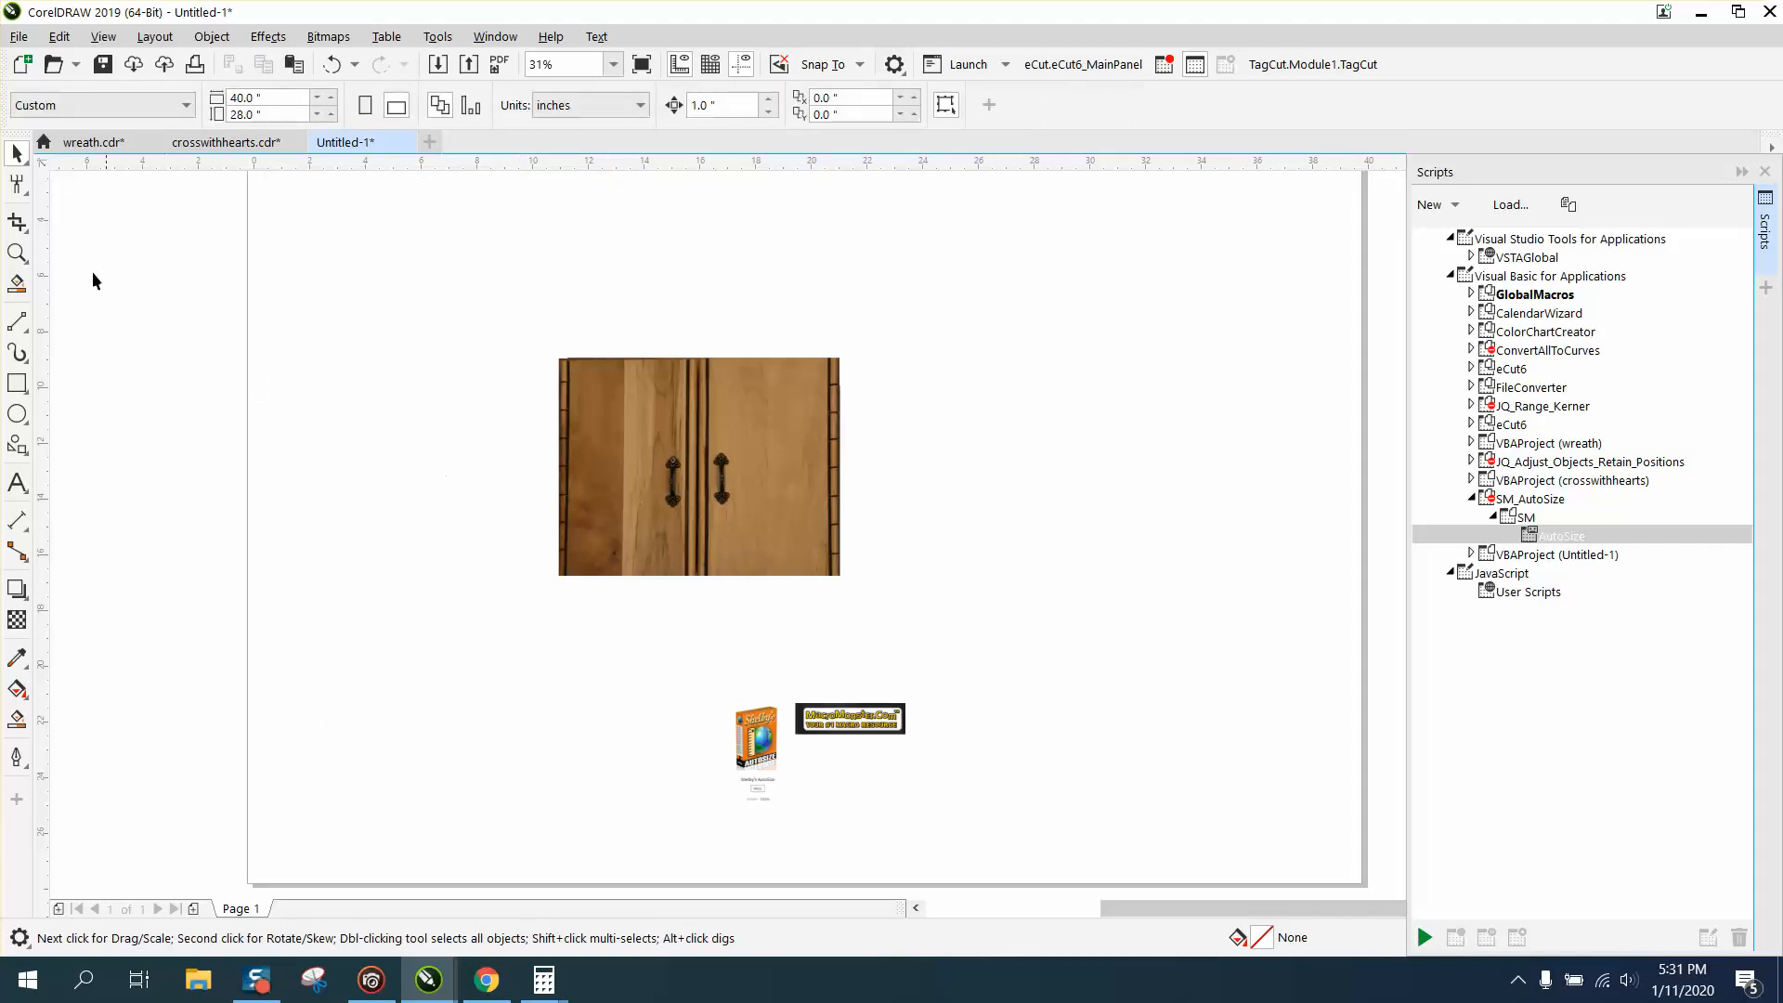
pyautogui.click(17, 252)
pyautogui.moveTo(499, 336); pyautogui.dragTo(959, 622)
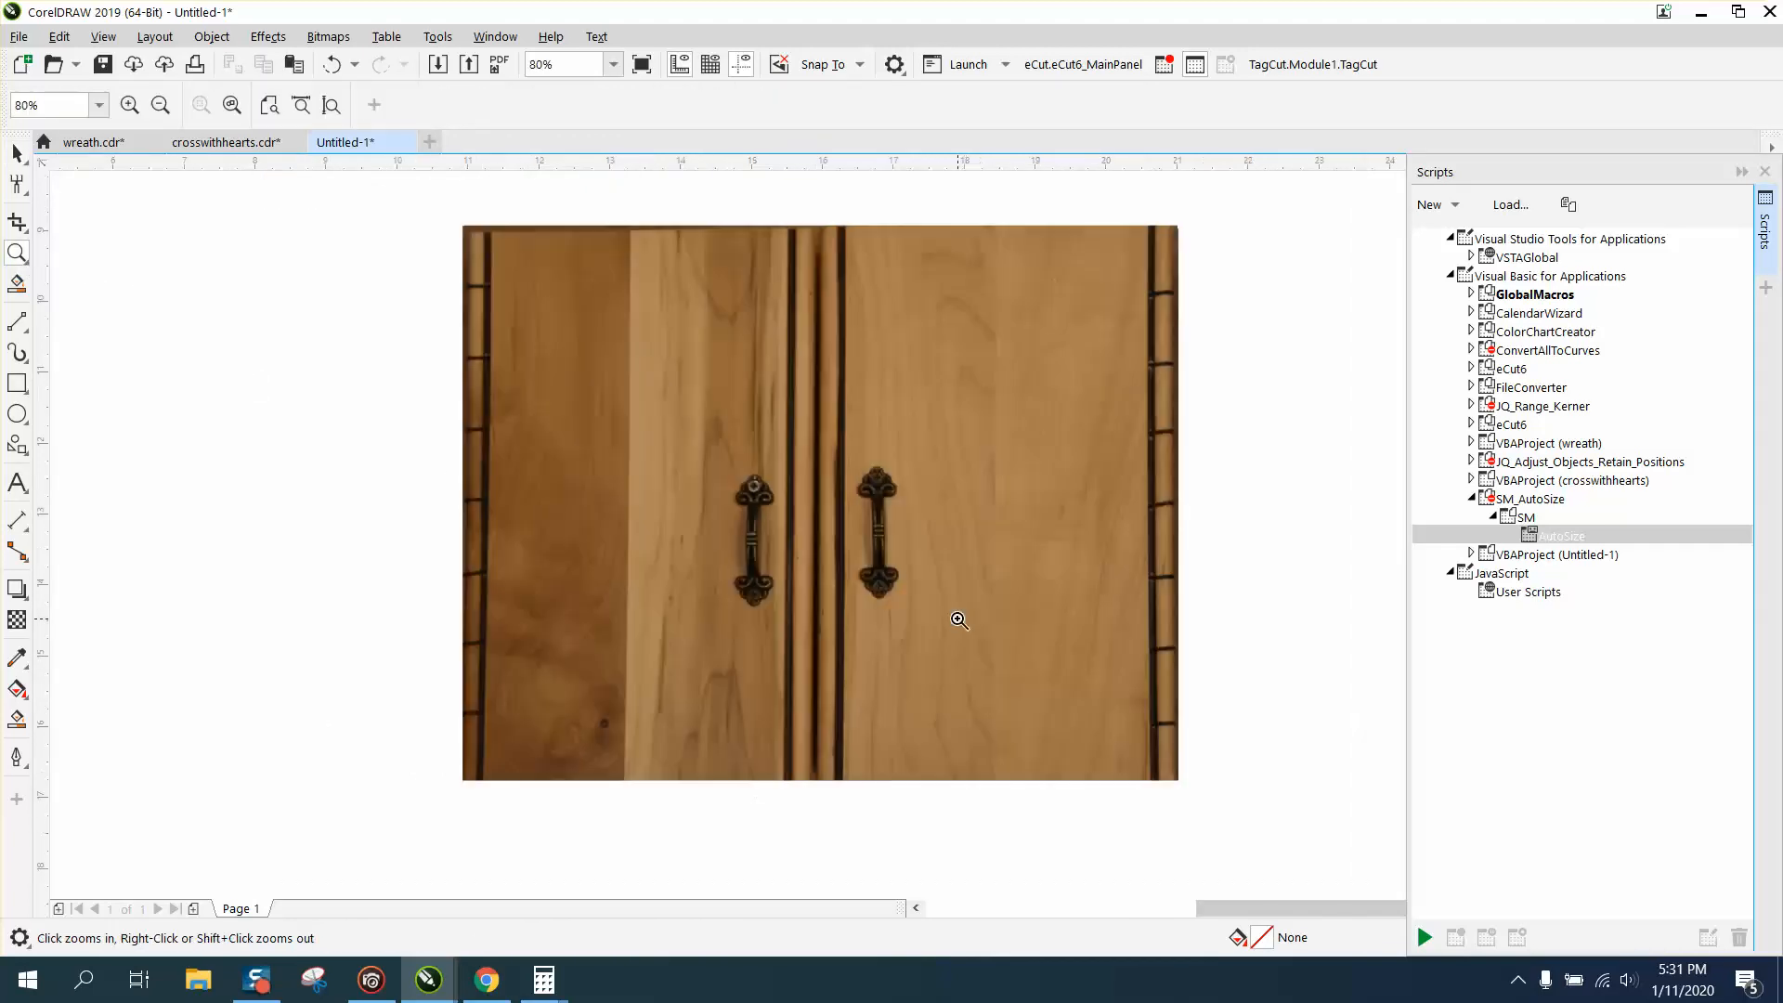